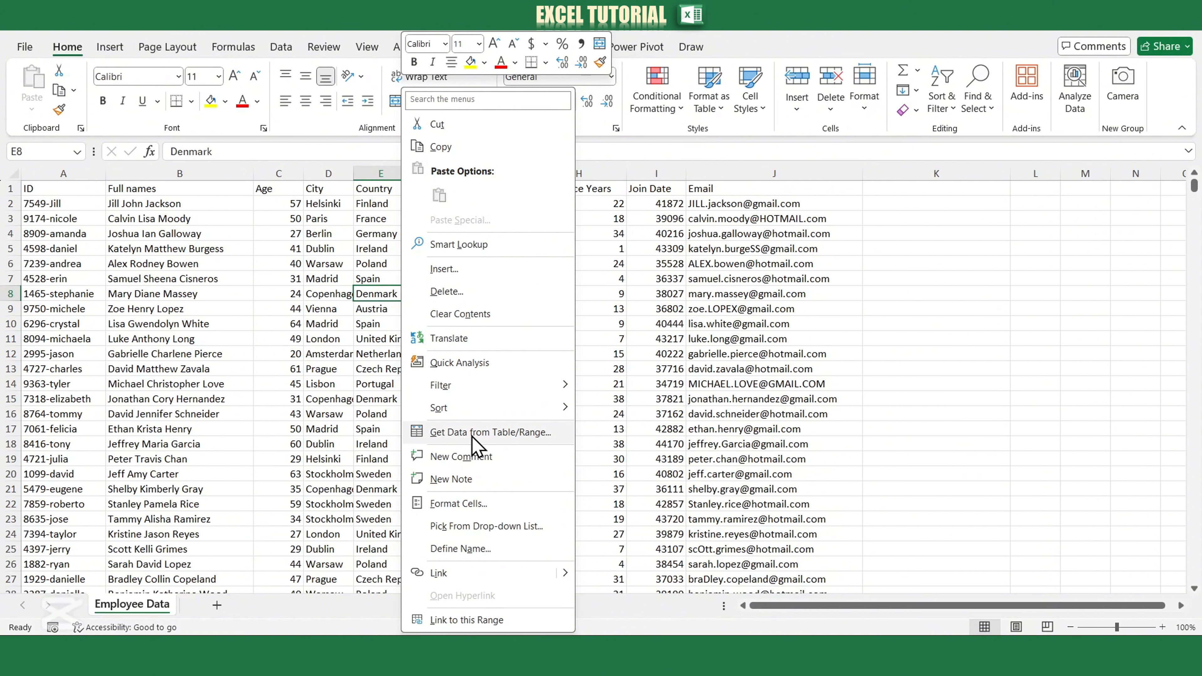
# - Send the employee range A1:J1001 to Power Query as Table1, keeping the first row as headers
pyautogui.click(474, 438)
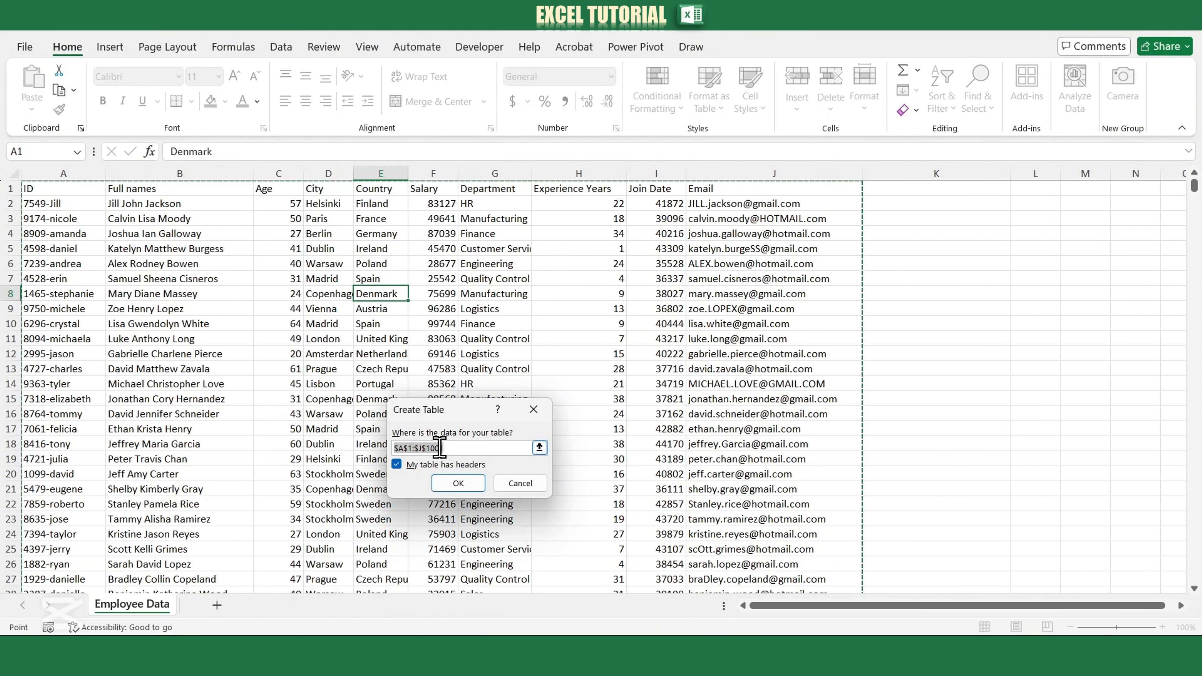
pyautogui.click(397, 465)
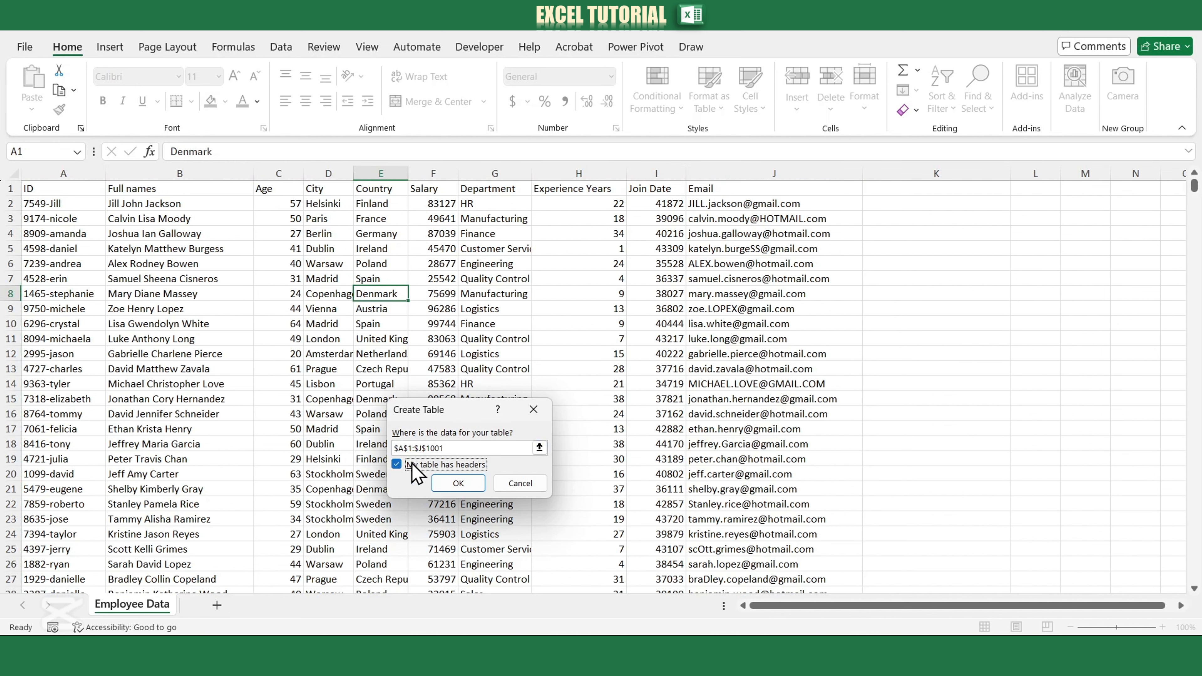
pyautogui.click(458, 485)
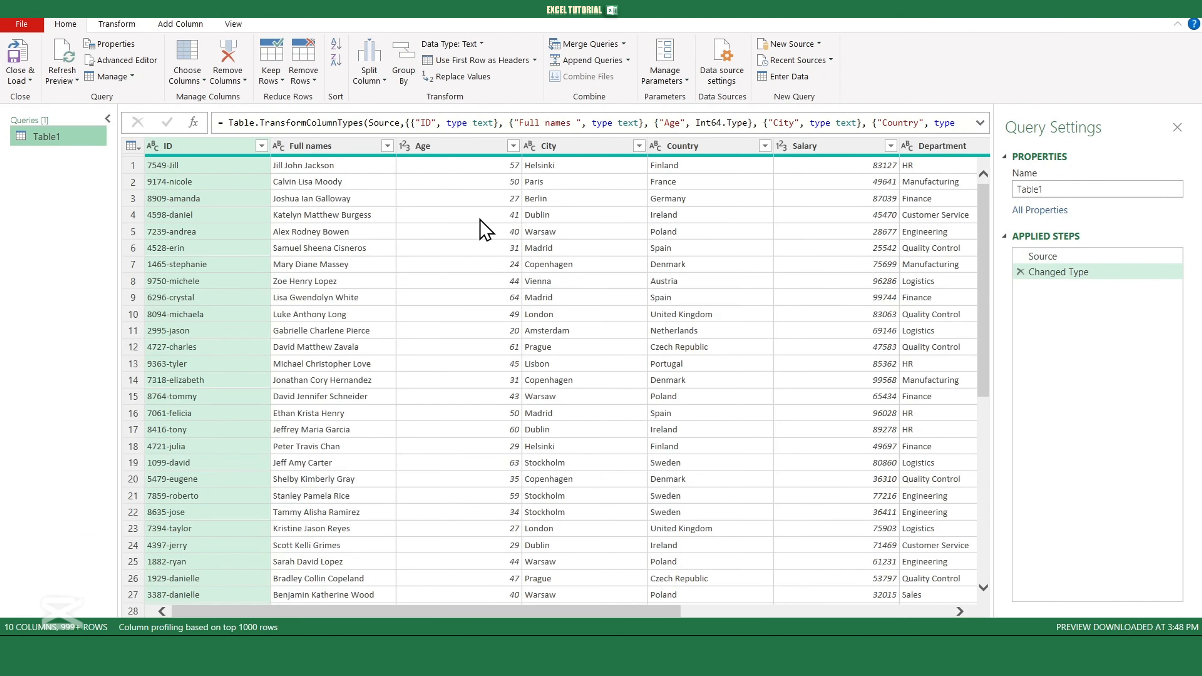
# - Select the ID column and start a new column from examples based on it
pyautogui.click(373, 148)
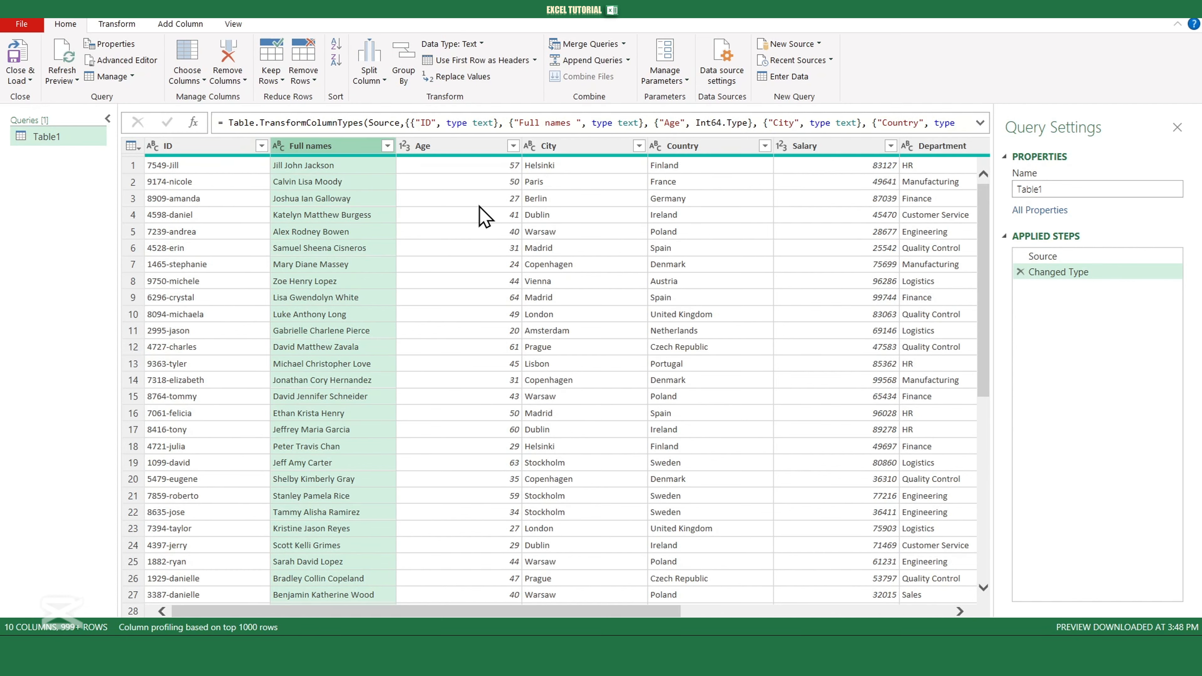
pyautogui.click(186, 25)
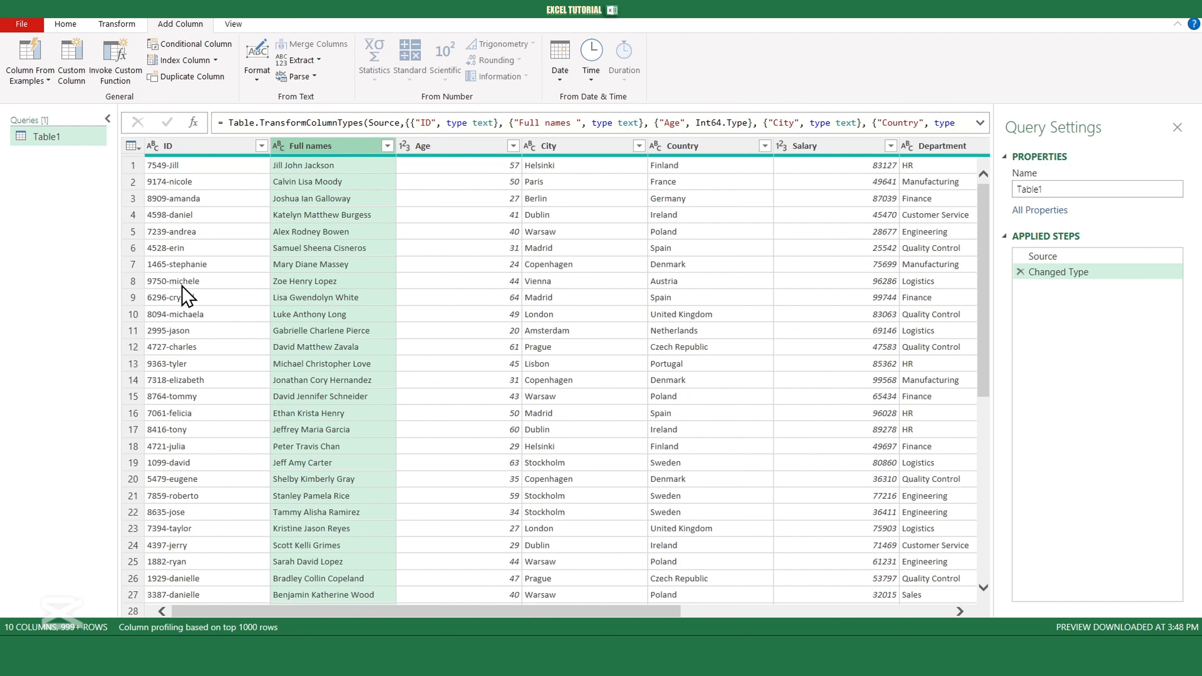
pyautogui.click(208, 148)
pyautogui.click(29, 81)
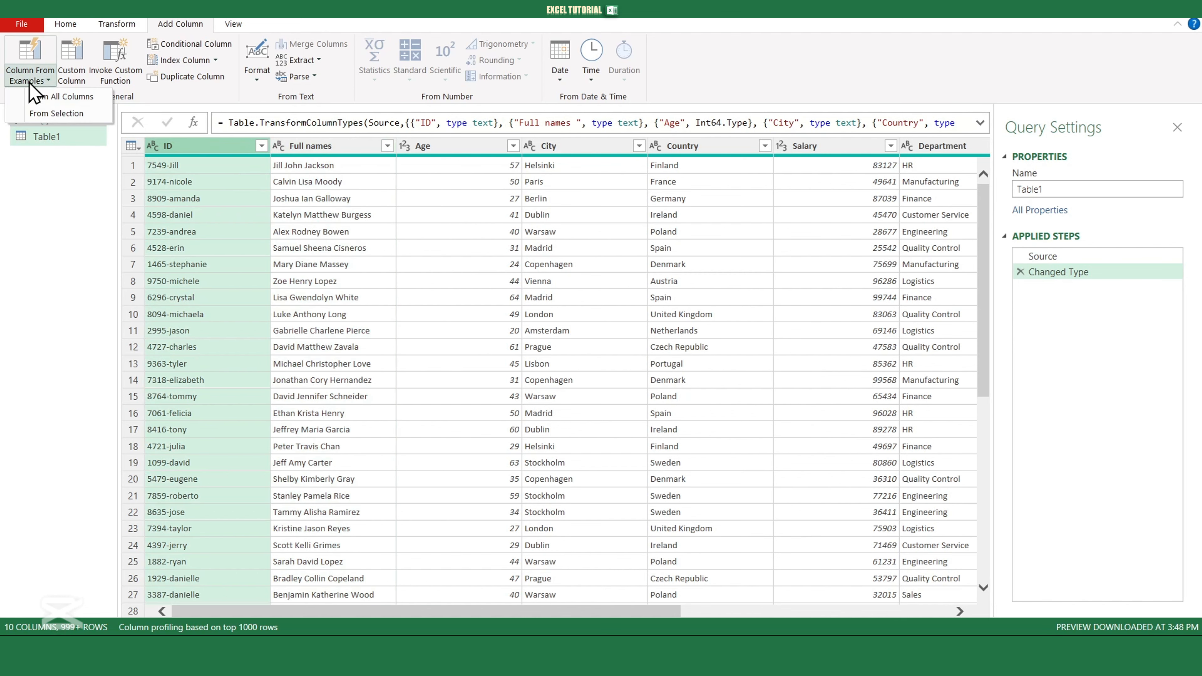
pyautogui.click(51, 116)
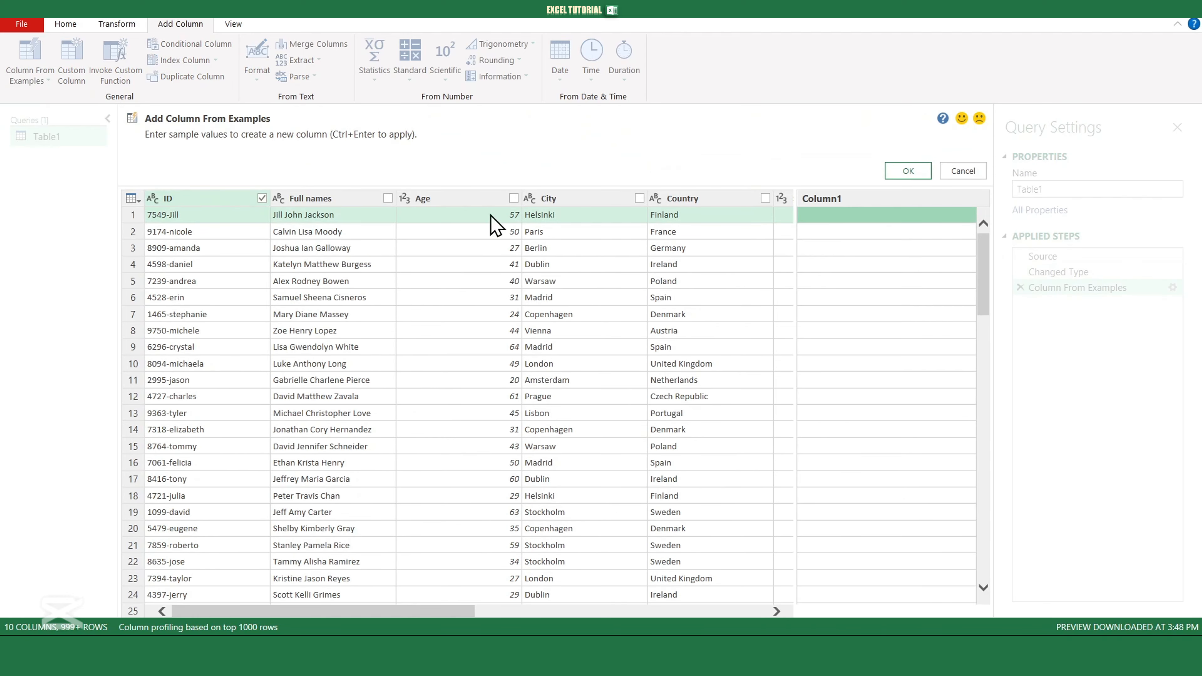
# - Name the example column Identification, give 7549 as the row 1 sample, and accept it
pyautogui.doubleClick(836, 201)
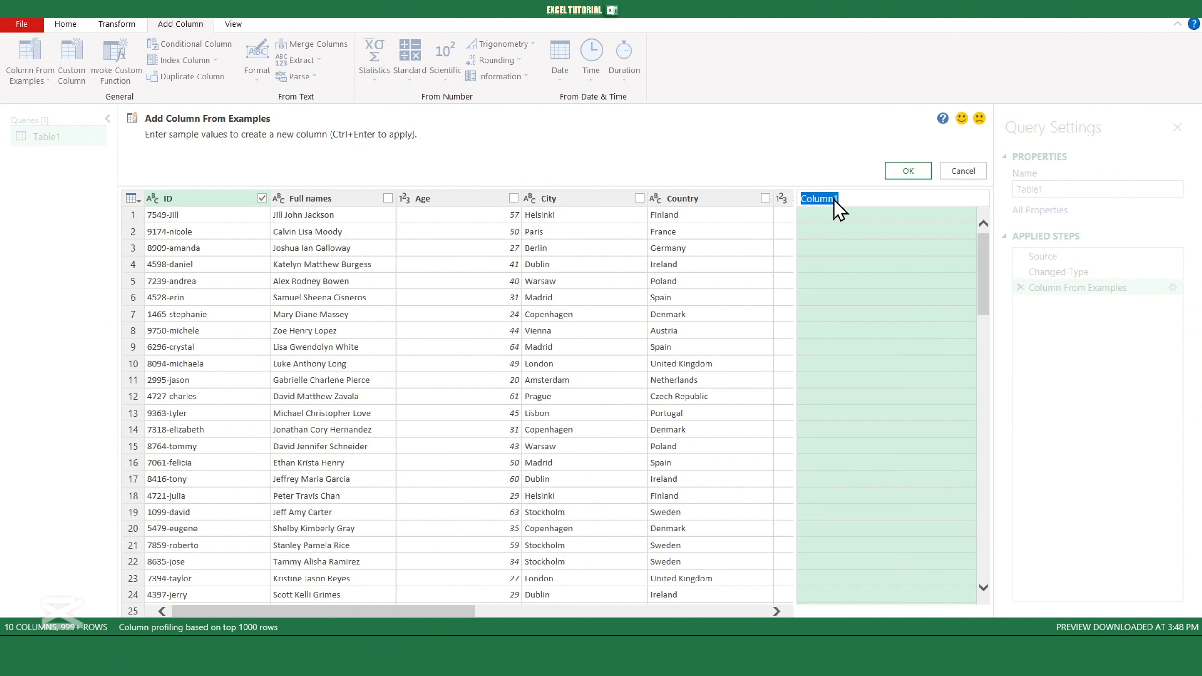
pyautogui.write('Identification')
pyautogui.press('Return')
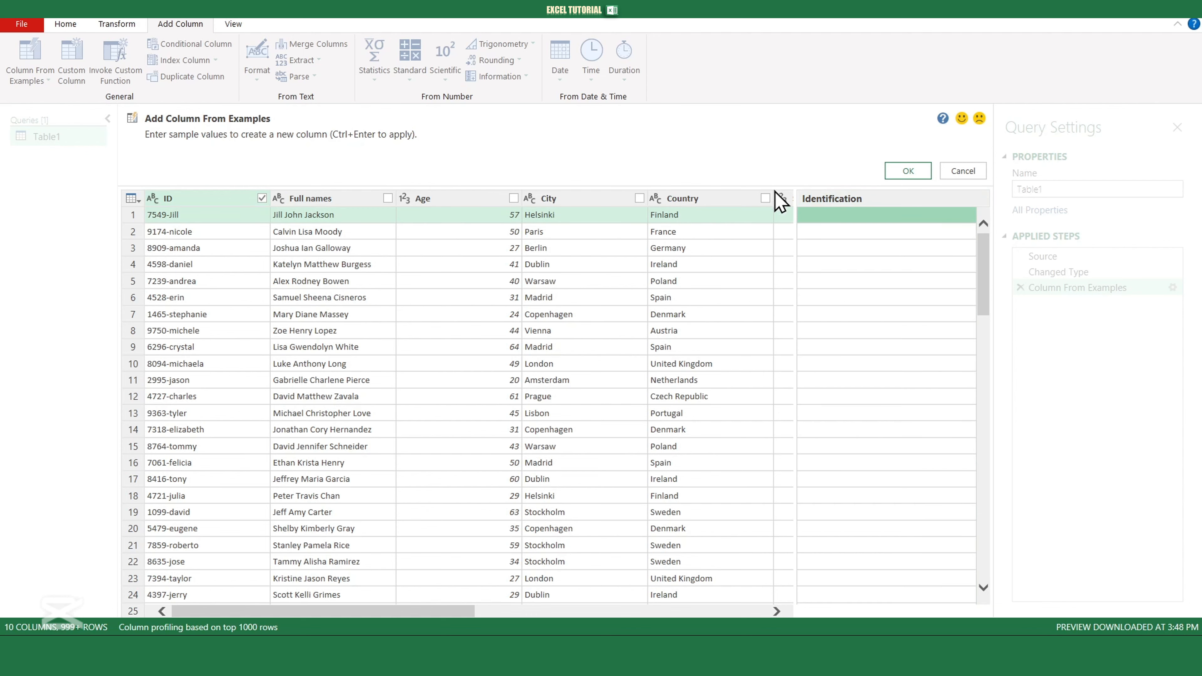
pyautogui.click(823, 217)
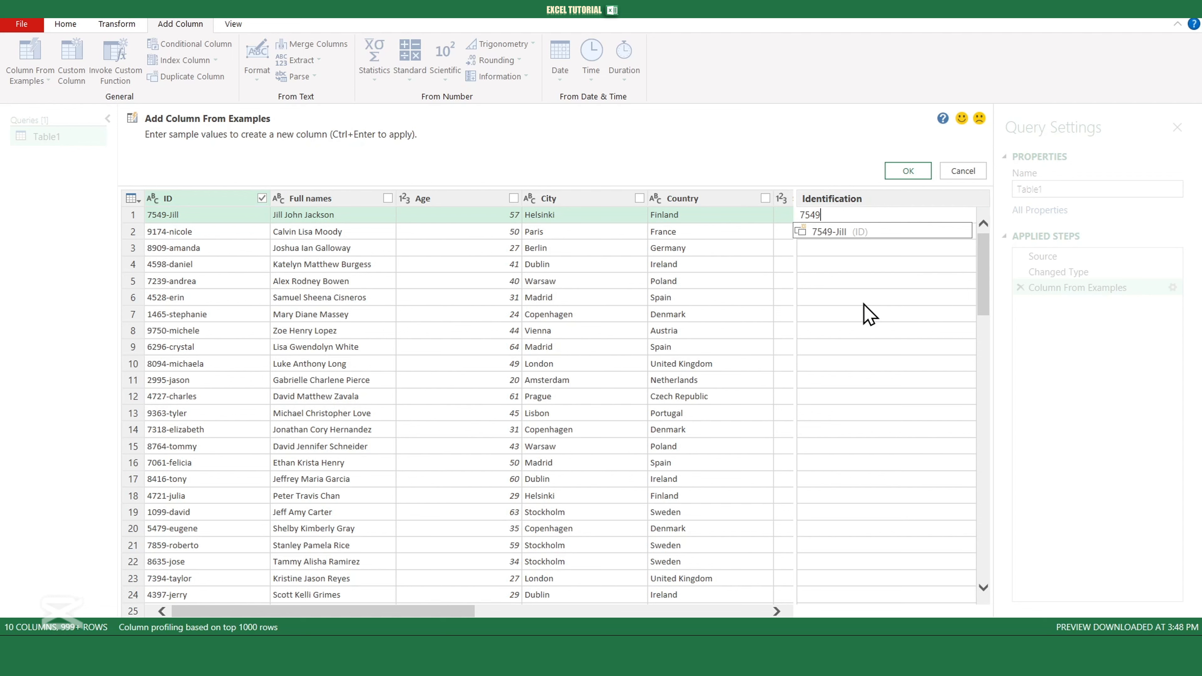
pyautogui.press('Return')
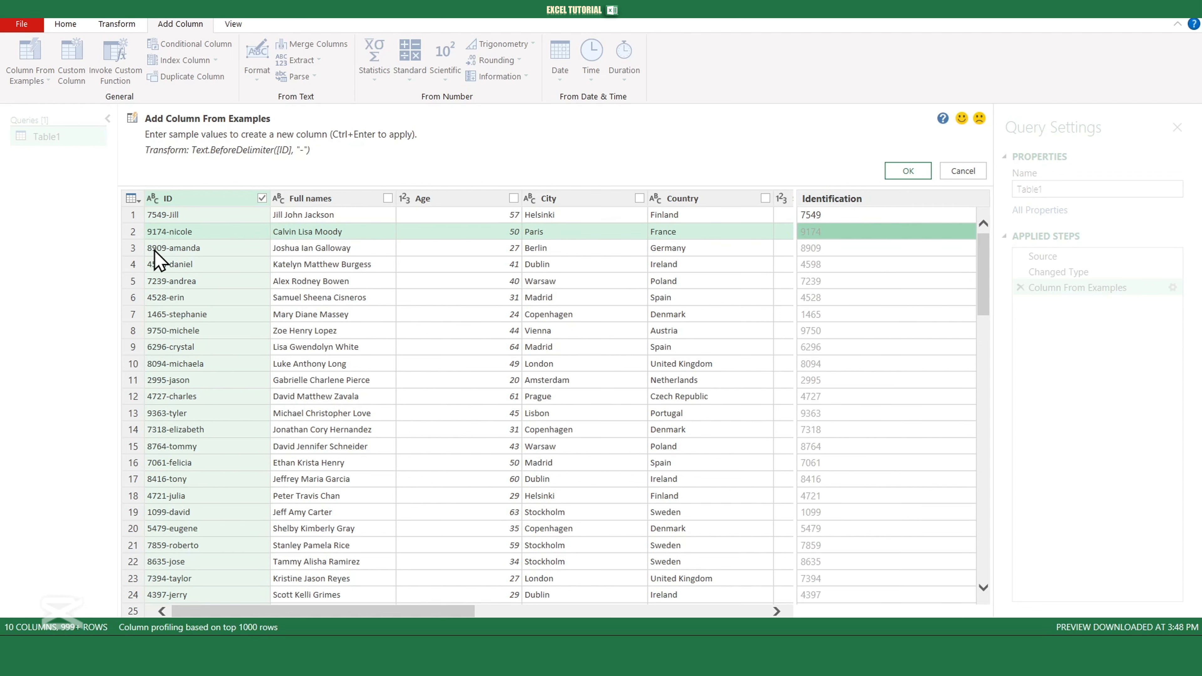
pyautogui.click(913, 175)
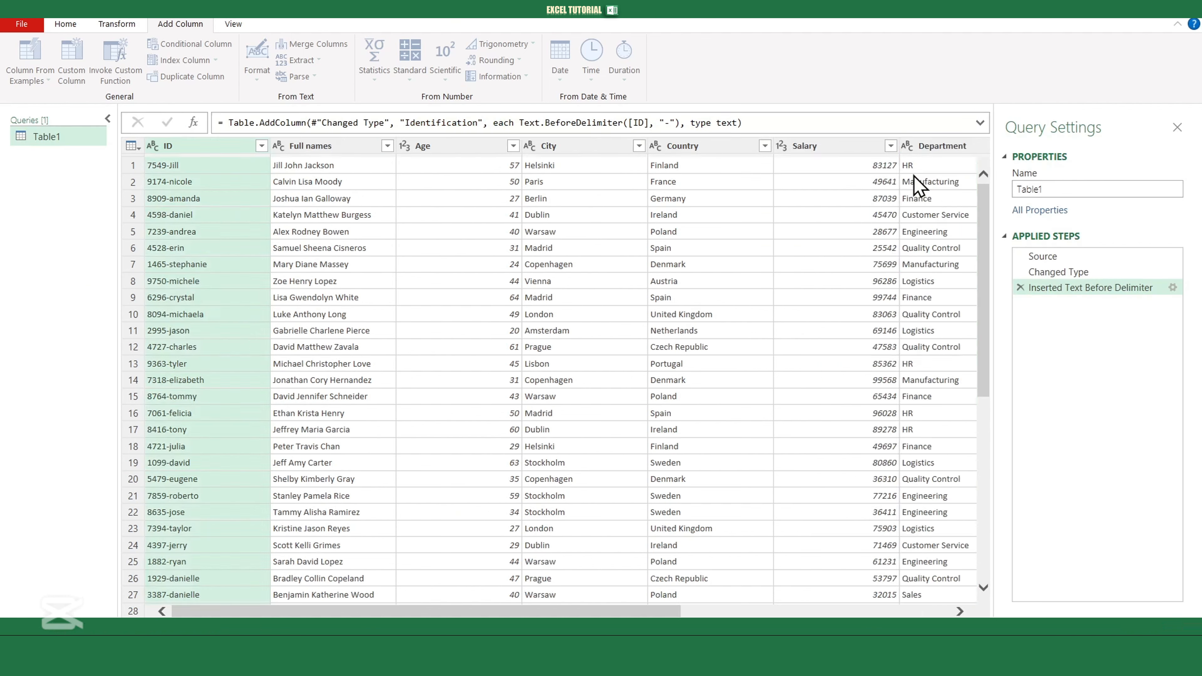
pyautogui.click(980, 123)
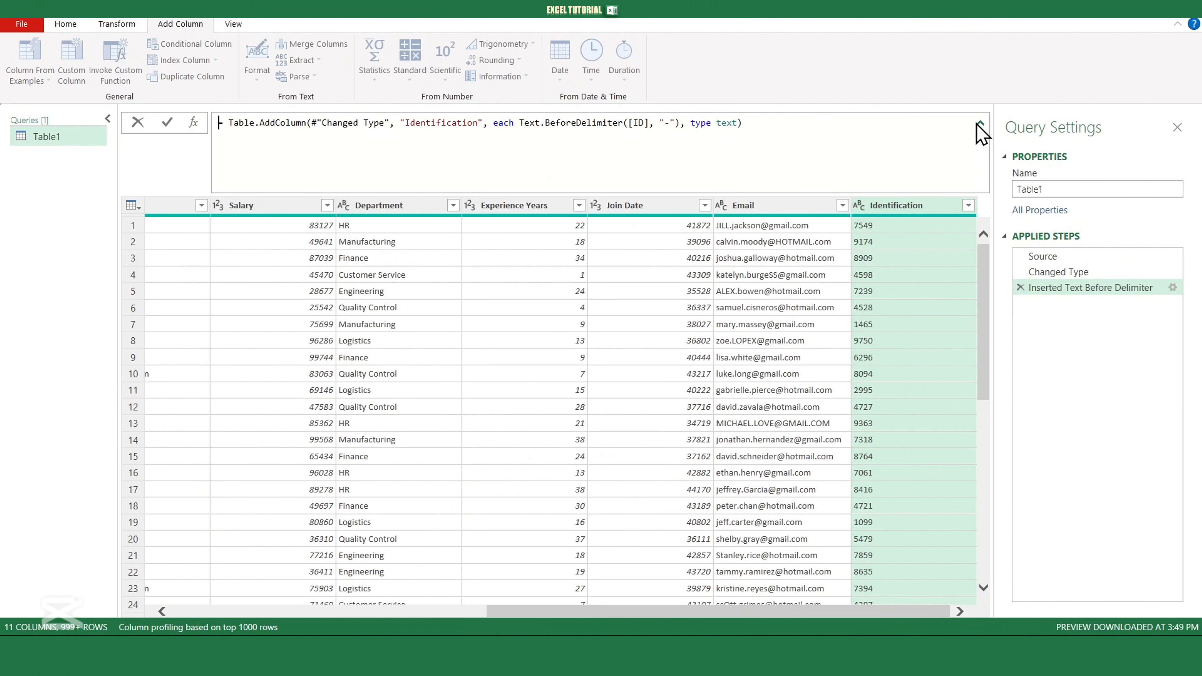
pyautogui.moveTo(780, 124); pyautogui.dragTo(233, 104)
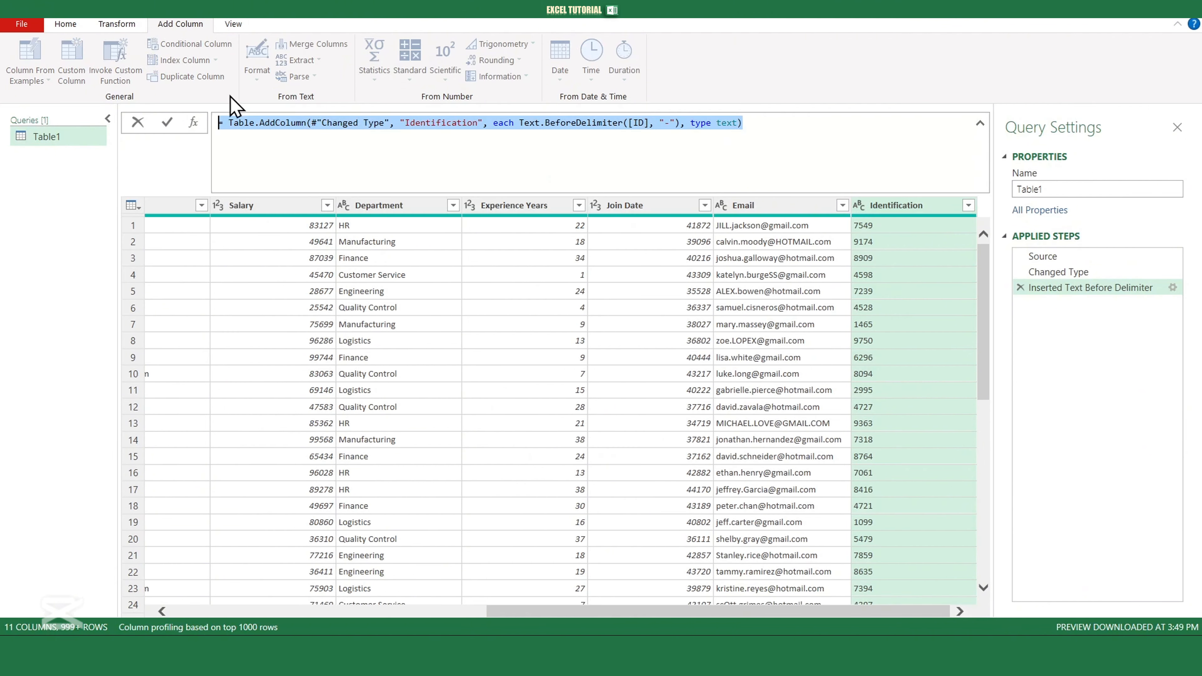
pyautogui.click(1119, 323)
pyautogui.click(1172, 287)
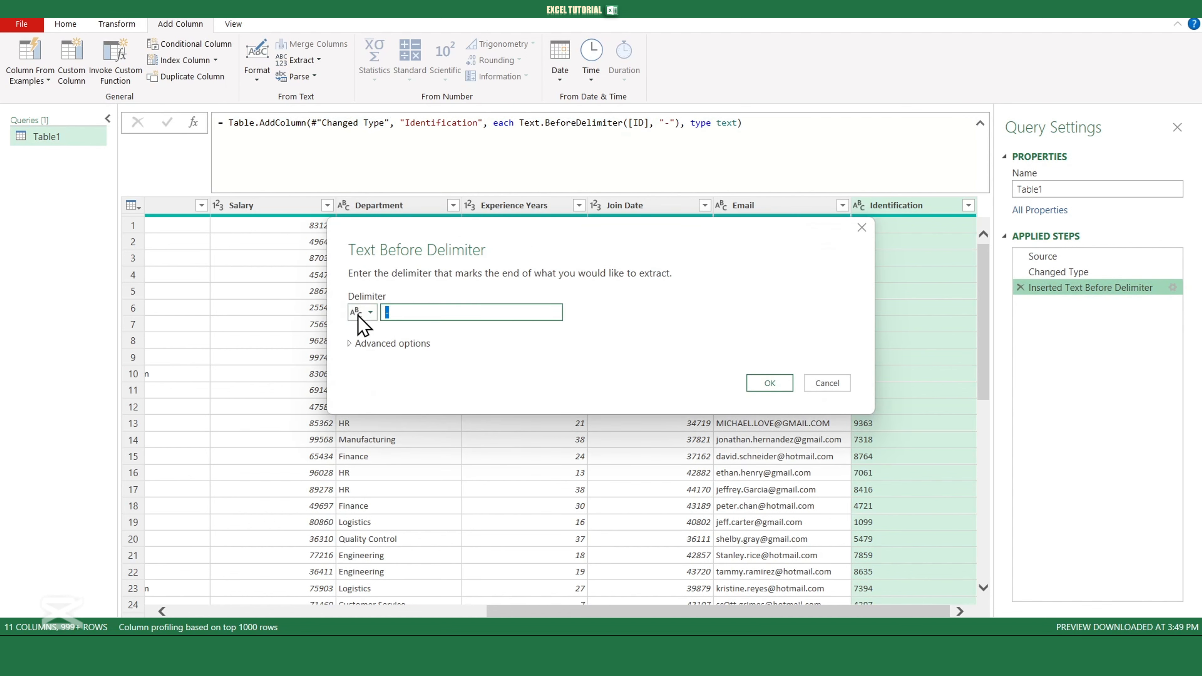
pyautogui.click(351, 343)
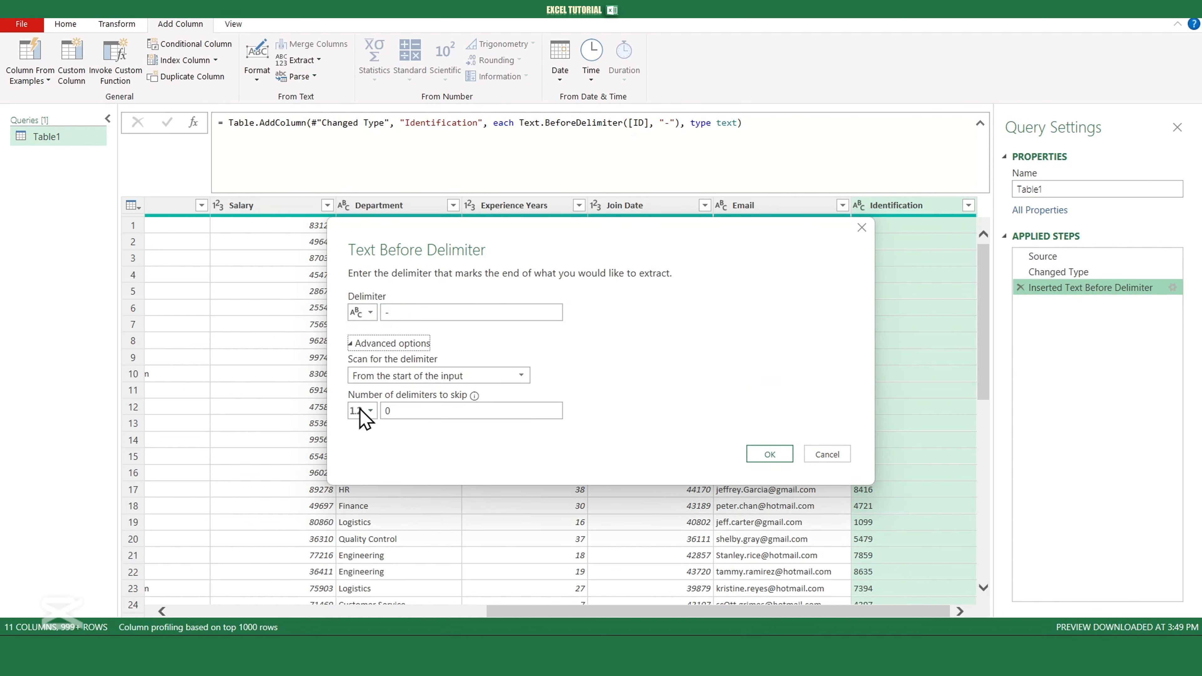
pyautogui.click(827, 455)
pyautogui.moveTo(907, 614); pyautogui.dragTo(485, 614)
pyautogui.click(979, 124)
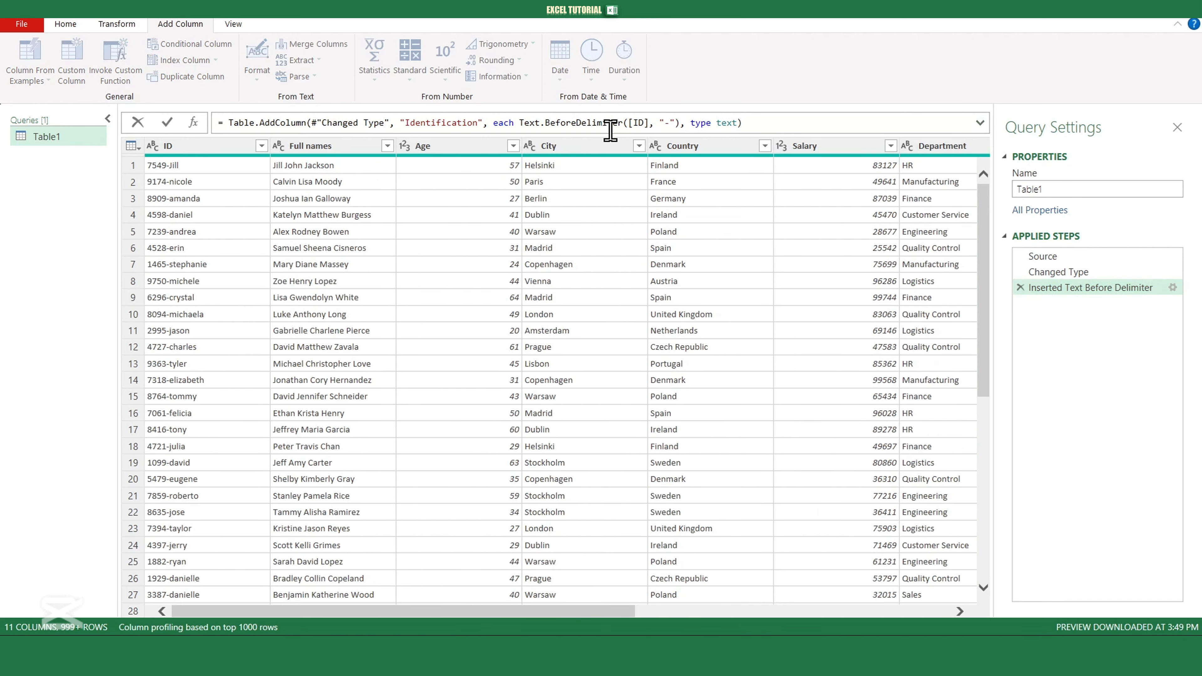
pyautogui.click(331, 146)
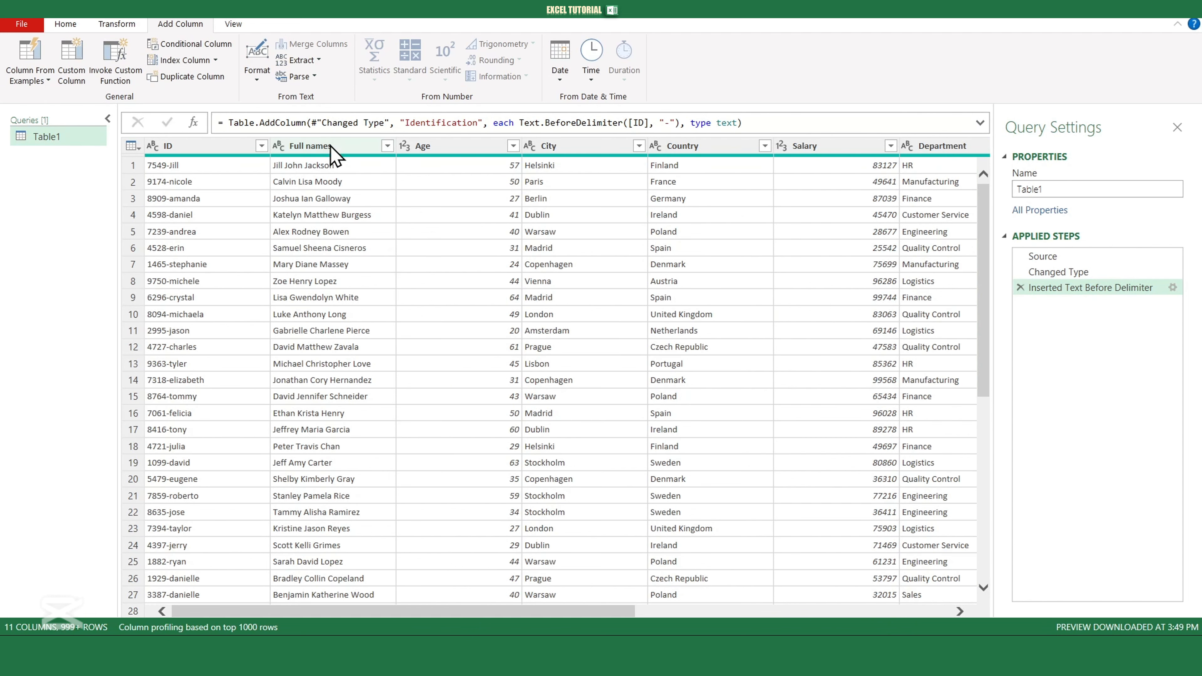
pyautogui.click(331, 147)
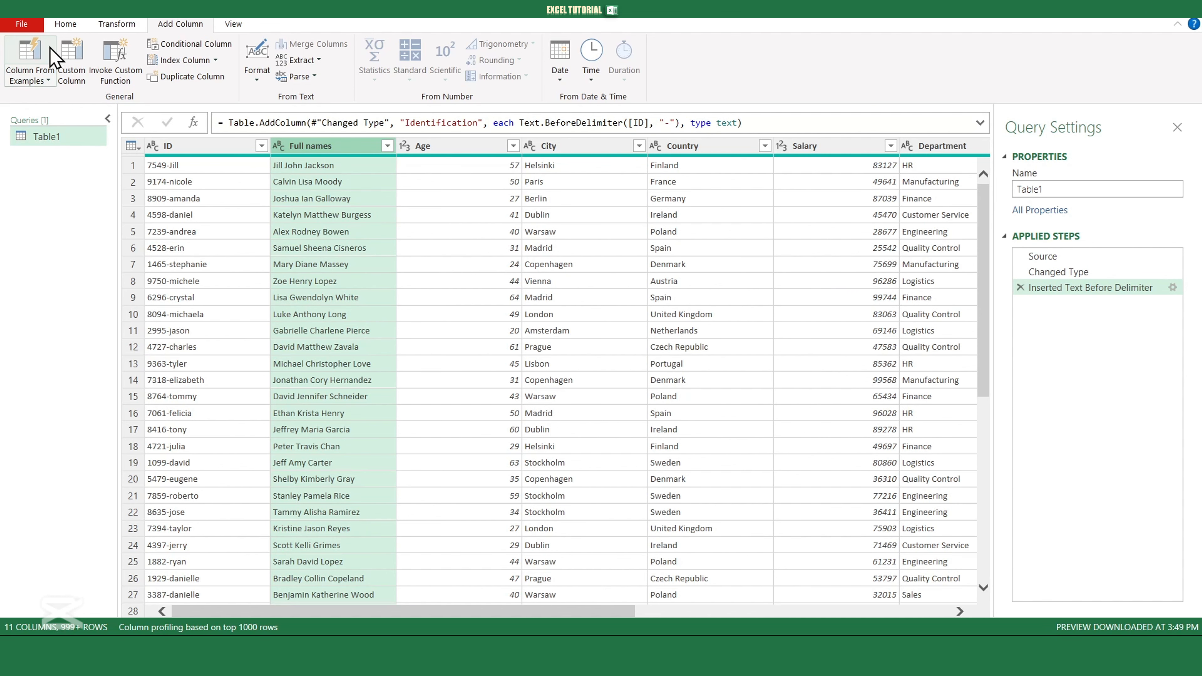
# - Start an example column from Full names and name it Name and Surname
pyautogui.click(30, 78)
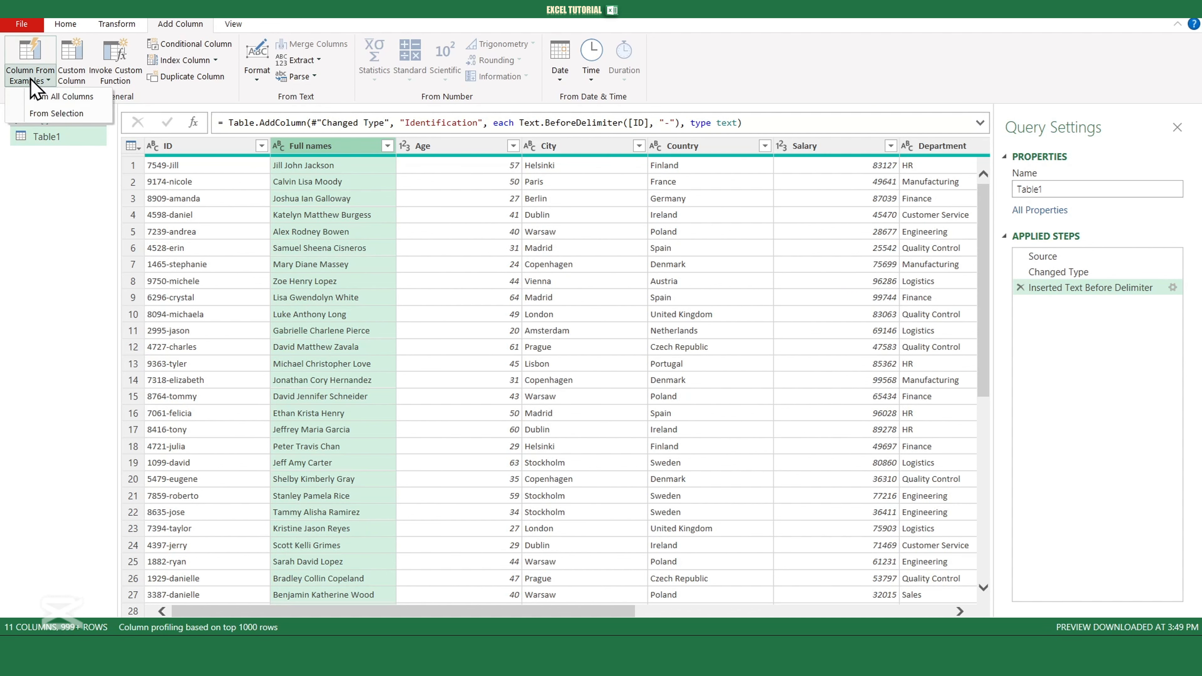
pyautogui.click(48, 113)
pyautogui.click(832, 200)
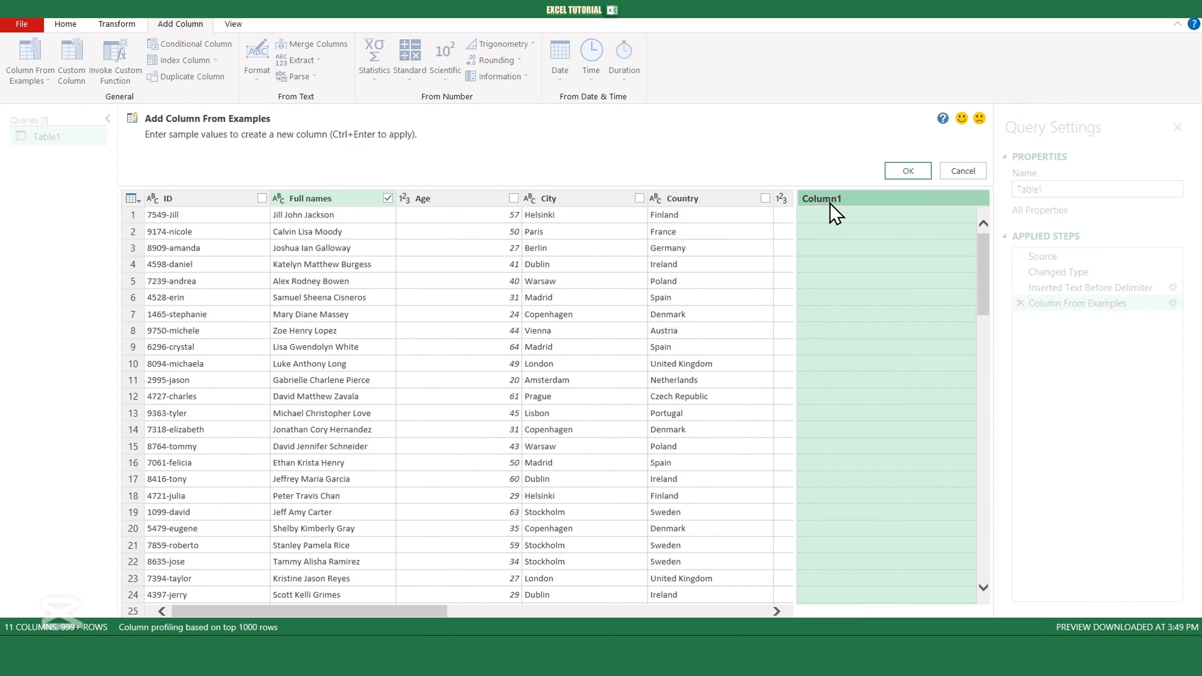
pyautogui.doubleClick(832, 200)
pyautogui.write('Name and S')
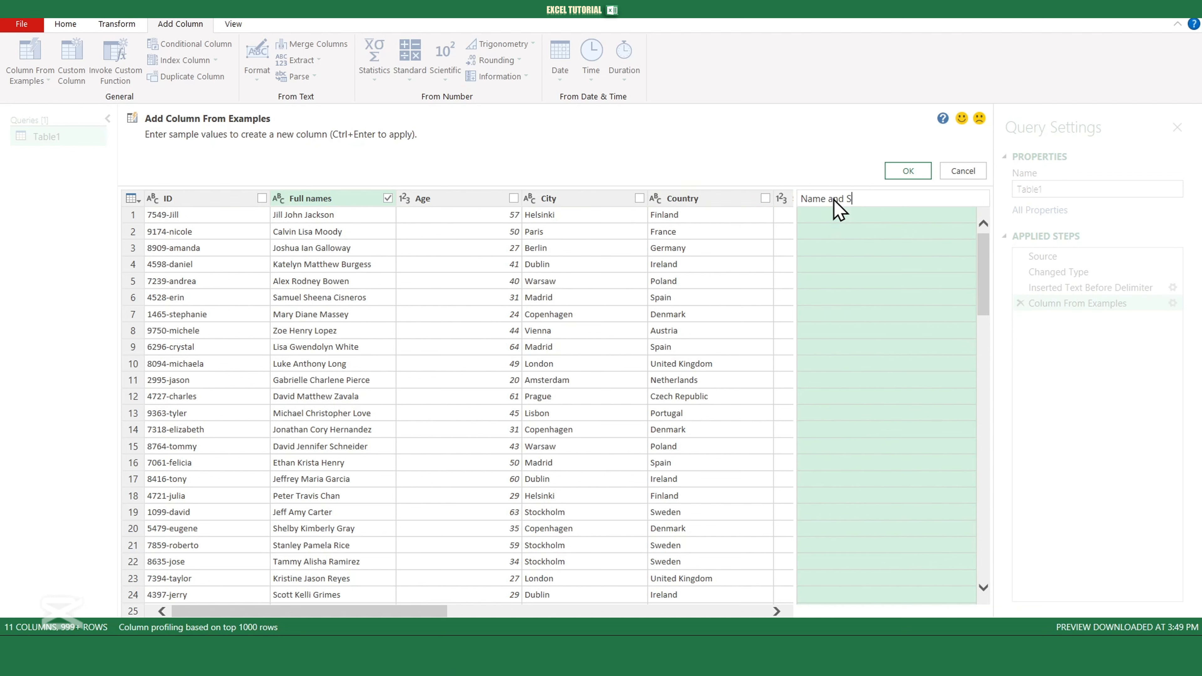
pyautogui.write('urname')
pyautogui.press('Return')
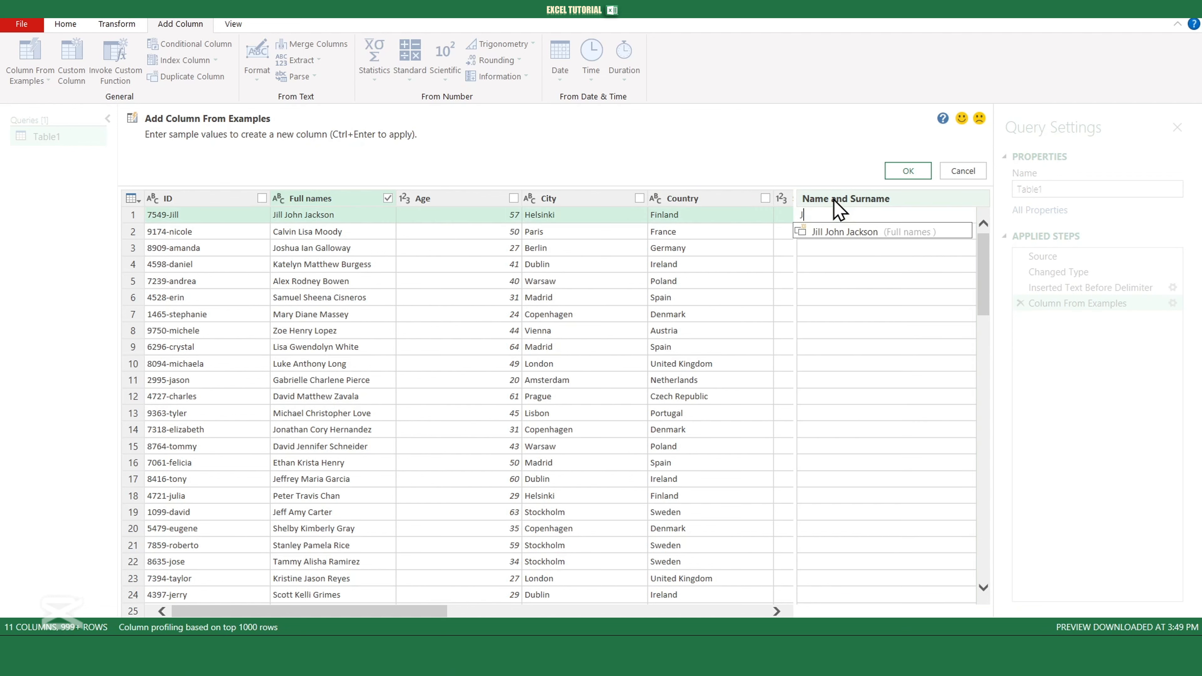
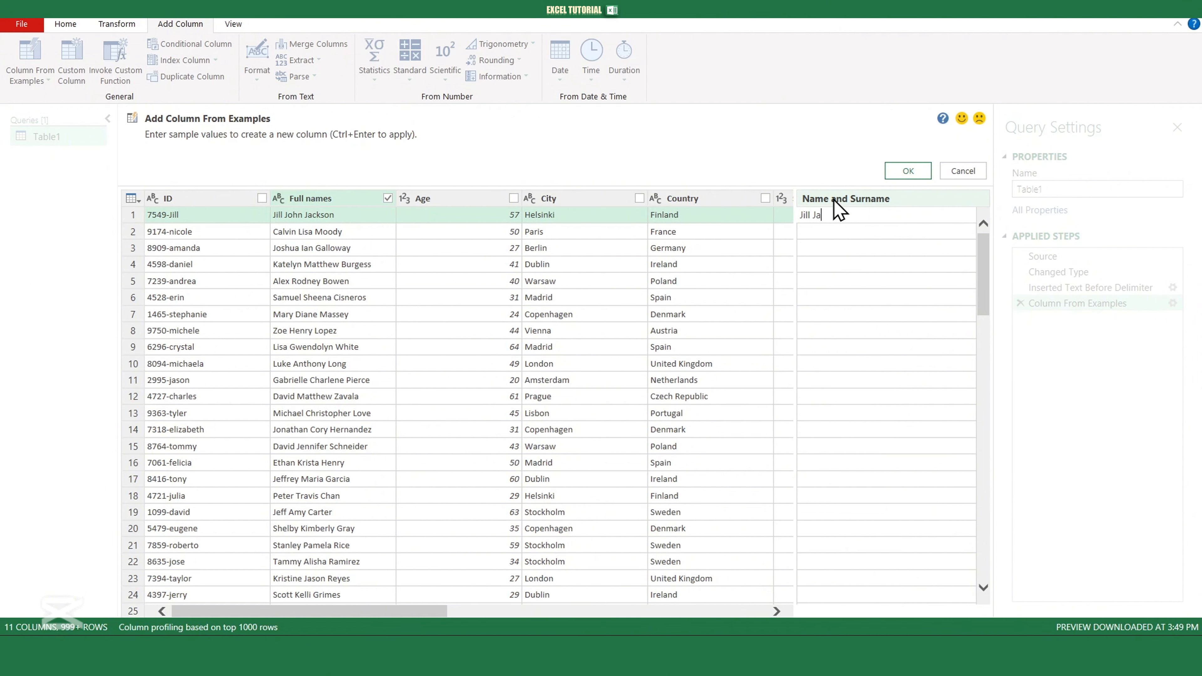
# - Enter first-and-last-name samples for the first three employees and accept the column
pyautogui.press('Return')
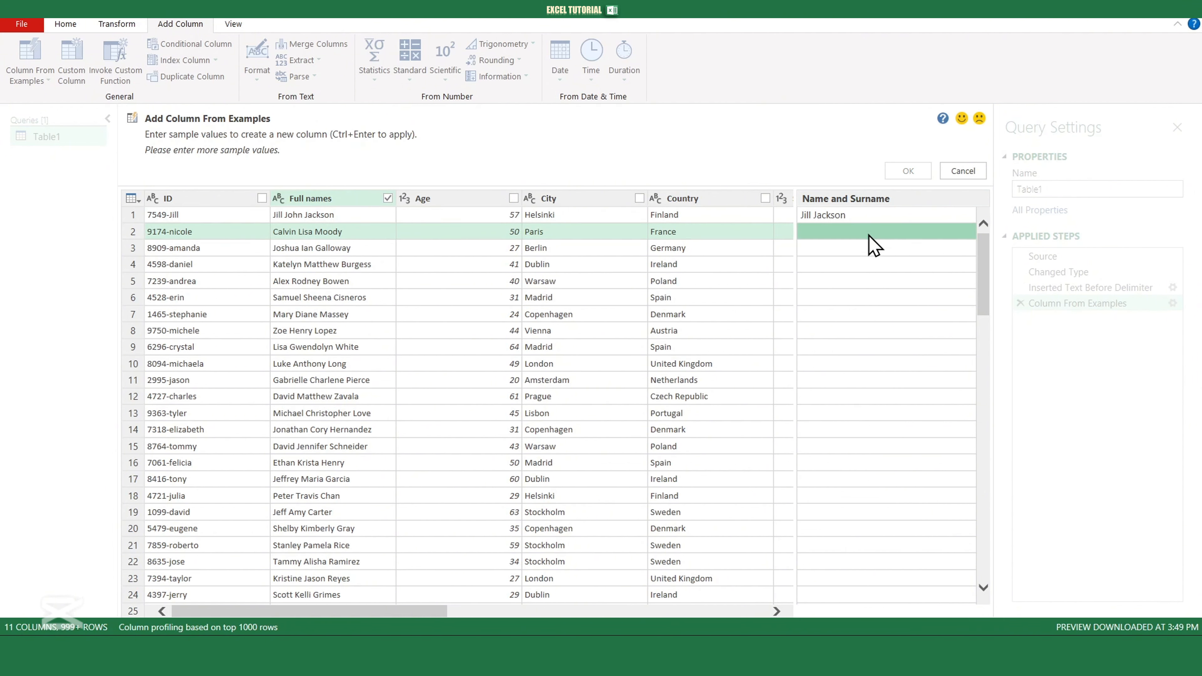
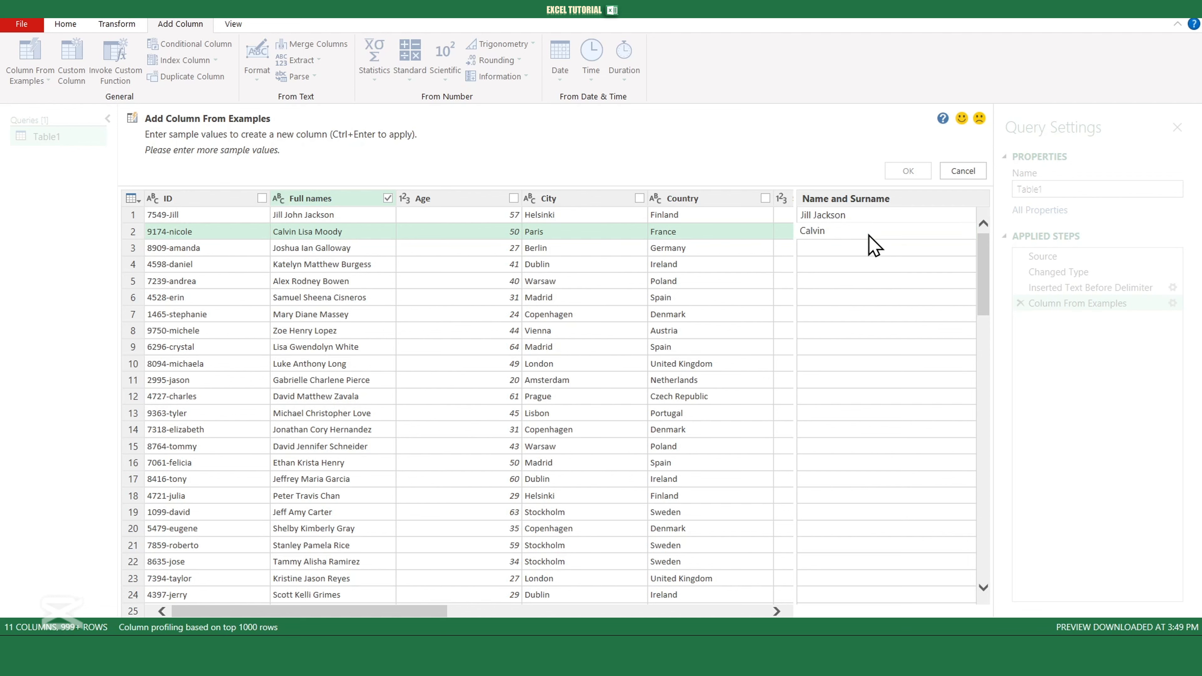
pyautogui.press('Return')
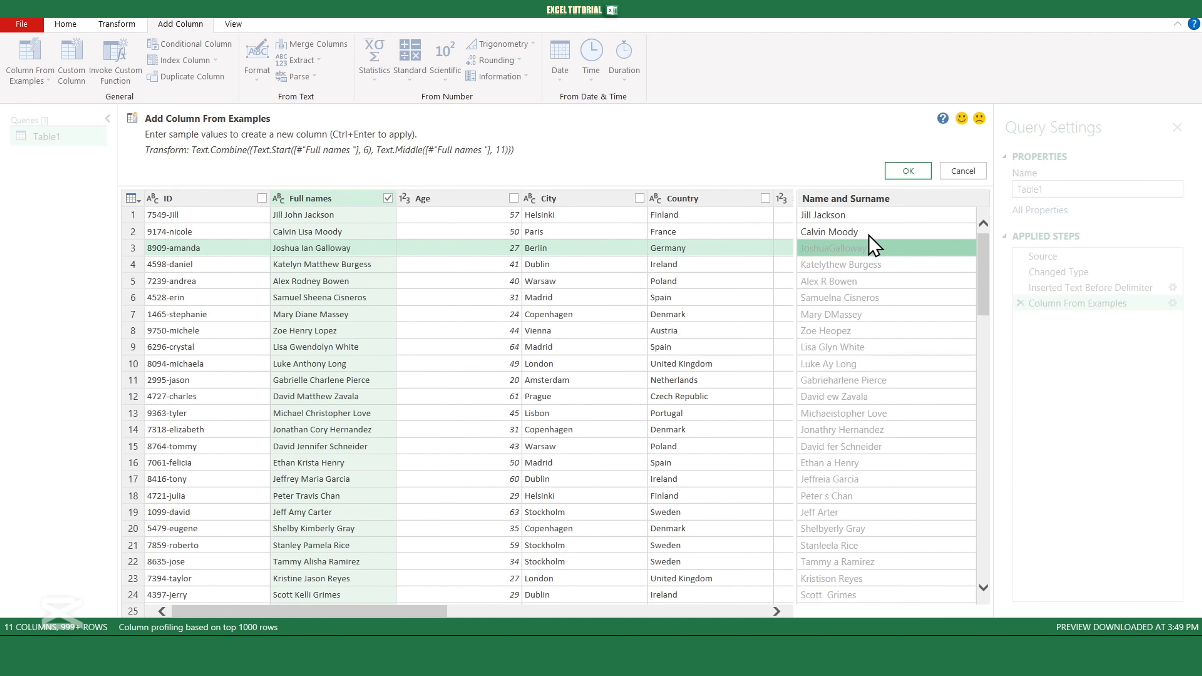
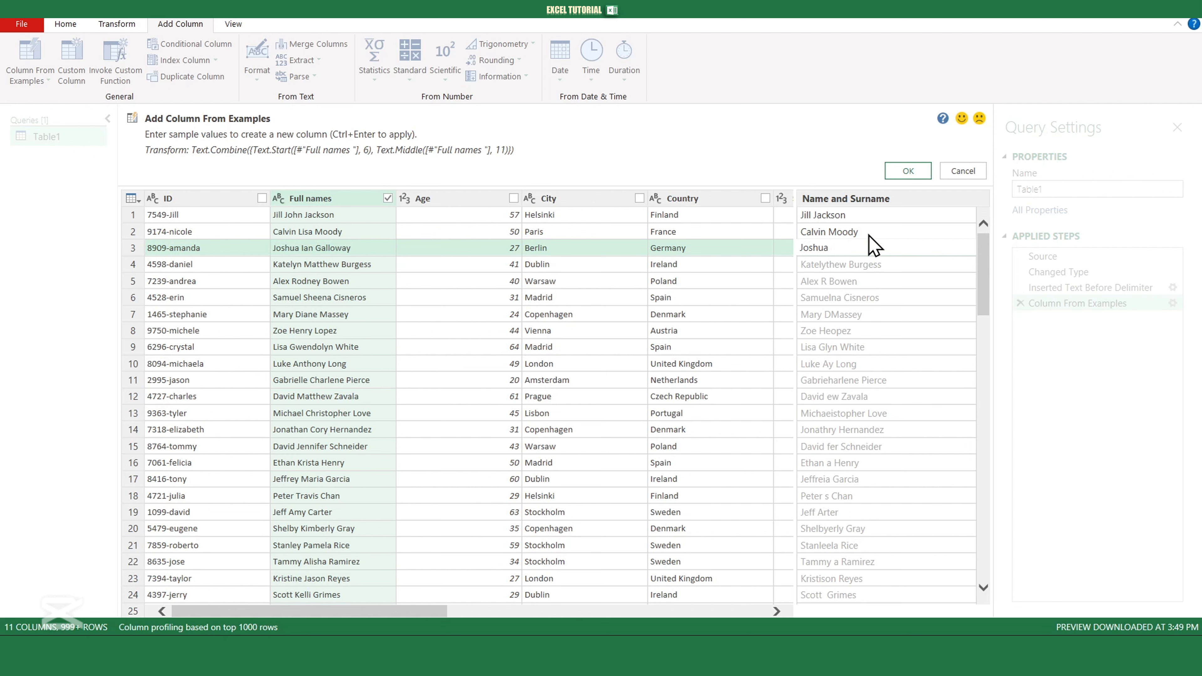
pyautogui.press('Return')
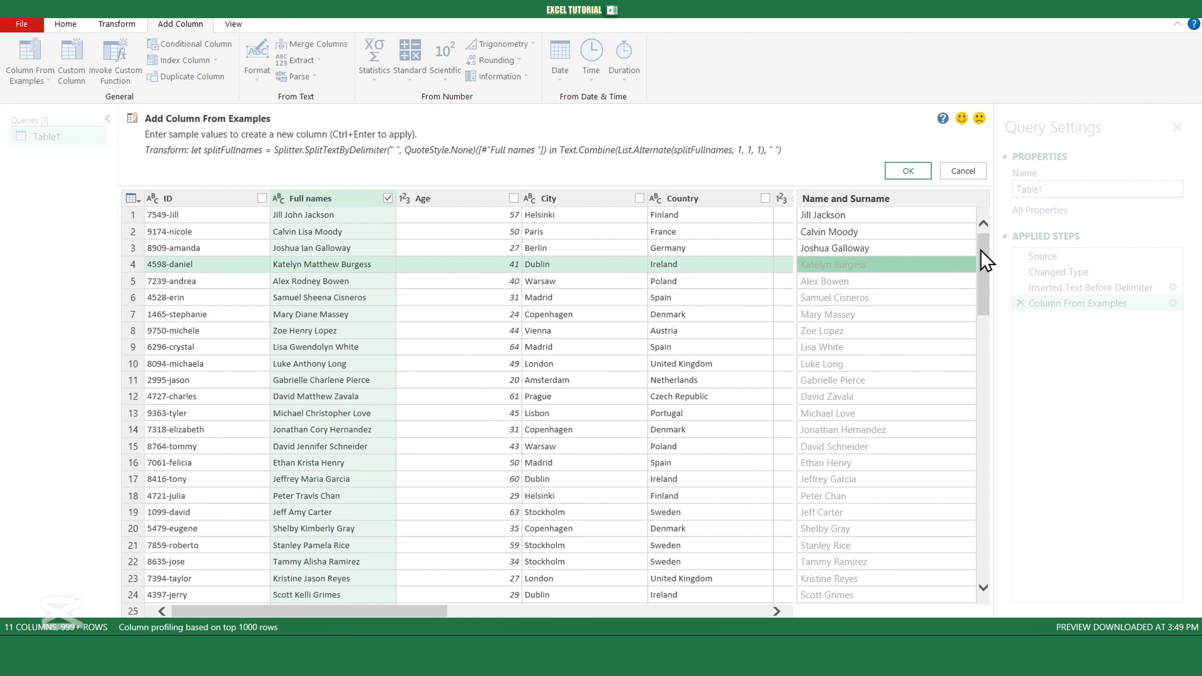
pyautogui.click(919, 179)
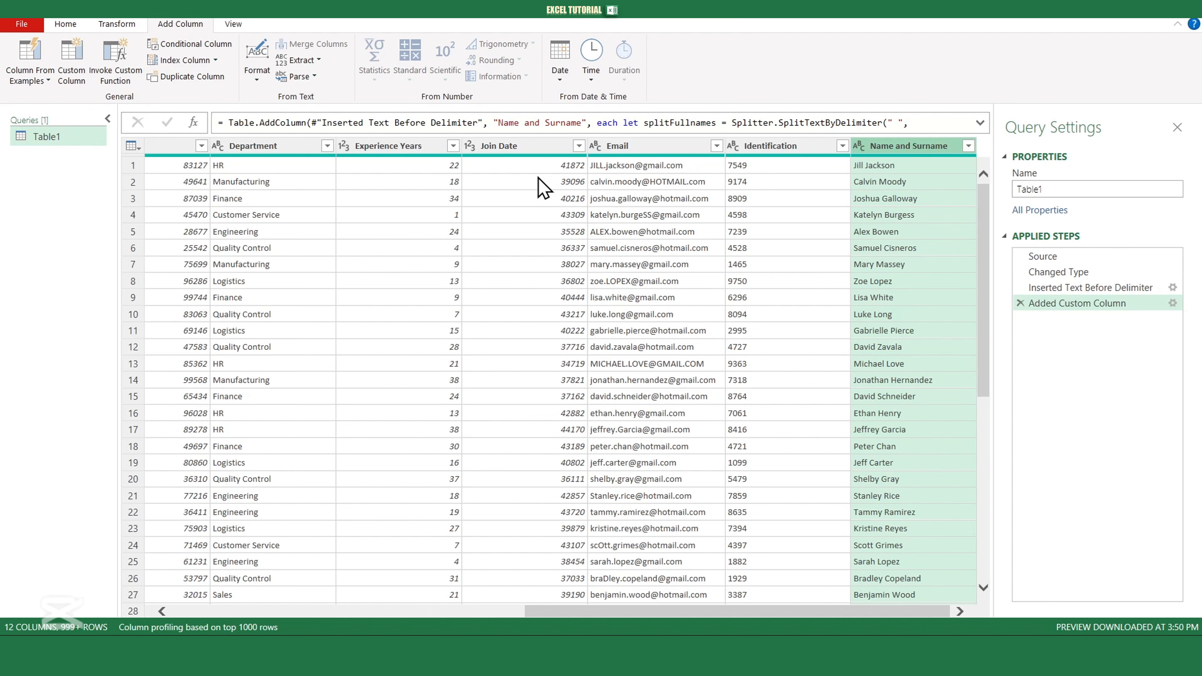
# - Change the Join Date column's data type to Date
pyautogui.click(510, 149)
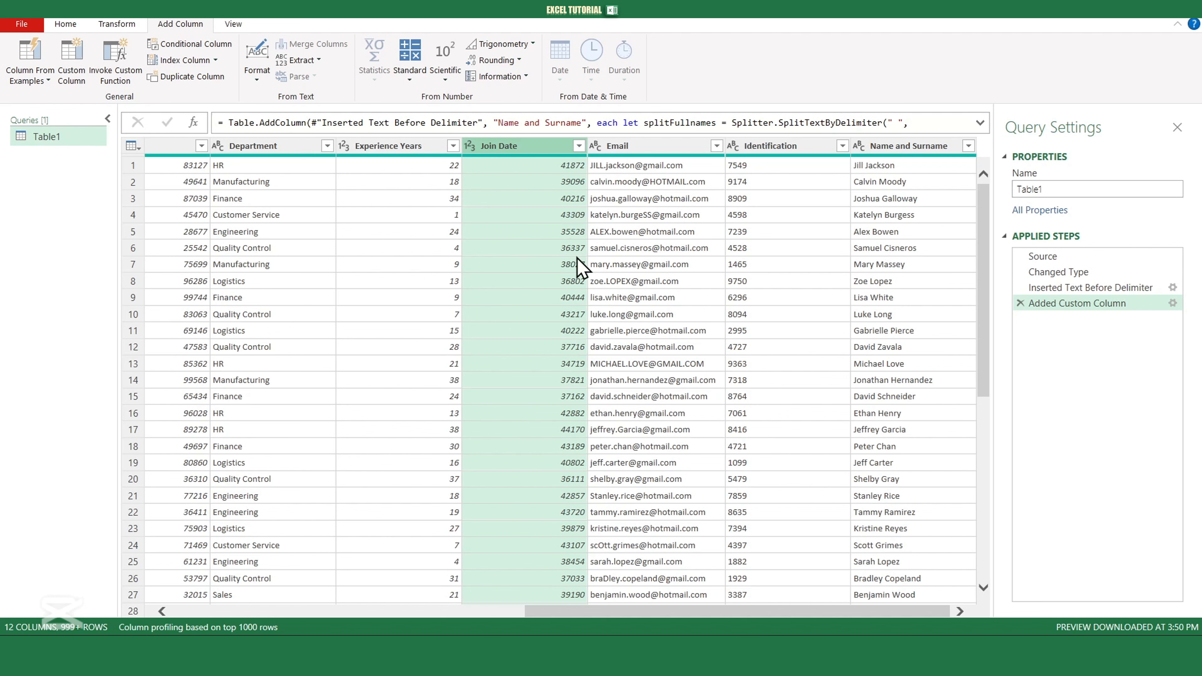
pyautogui.click(469, 147)
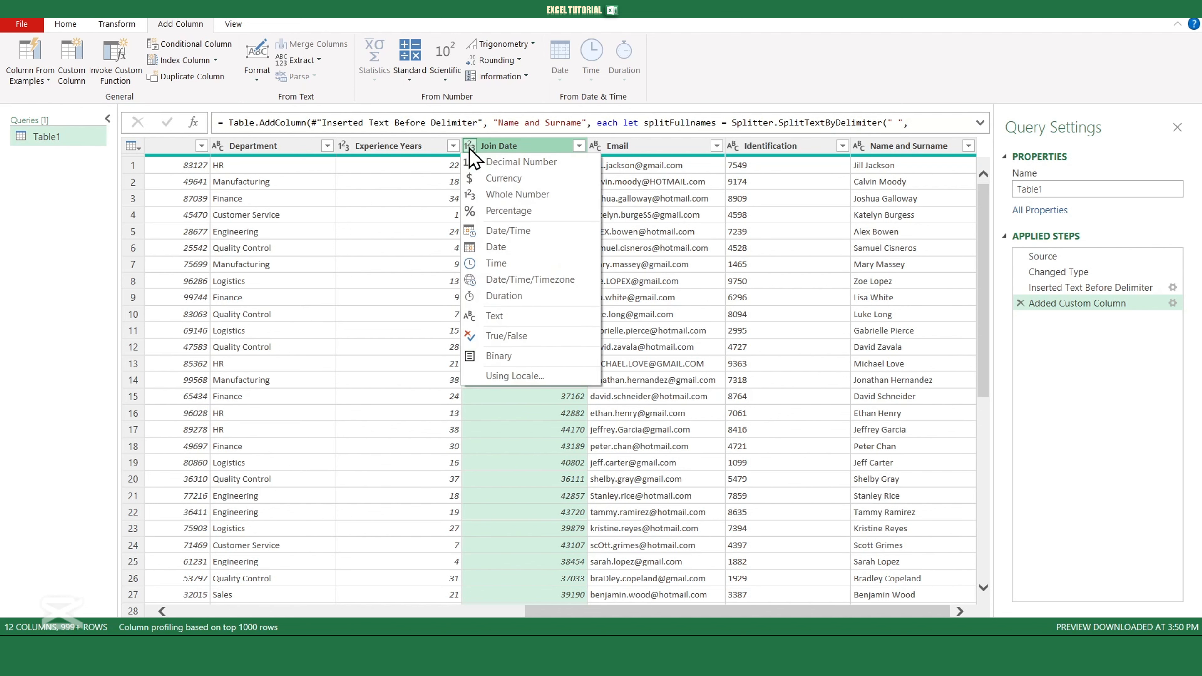
pyautogui.click(492, 247)
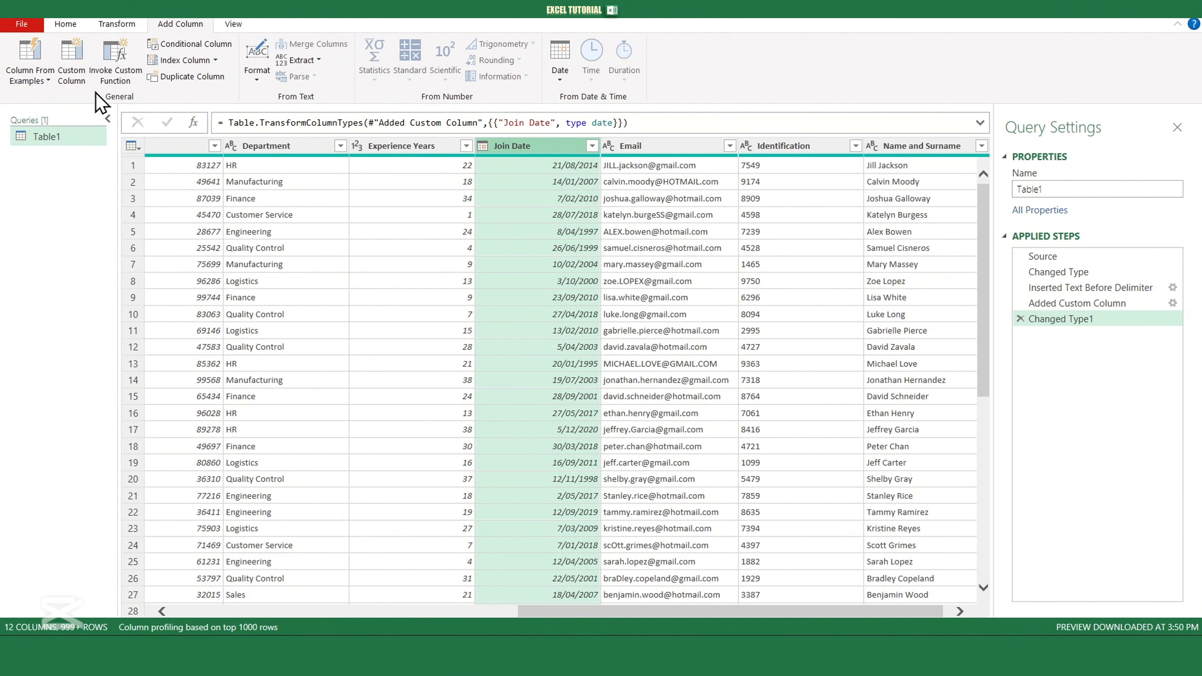
# - Build a Date with Format column from Join Date using samples Aug 21 2014 and Jan 14 2007
pyautogui.click(42, 80)
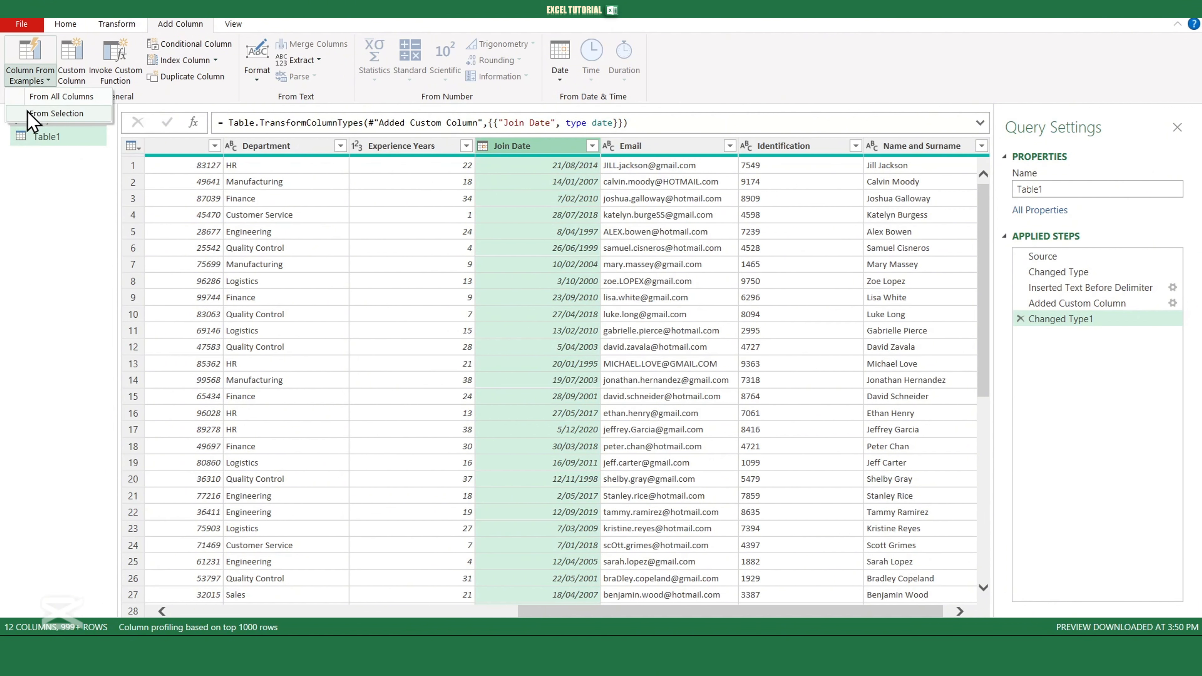
pyautogui.click(71, 116)
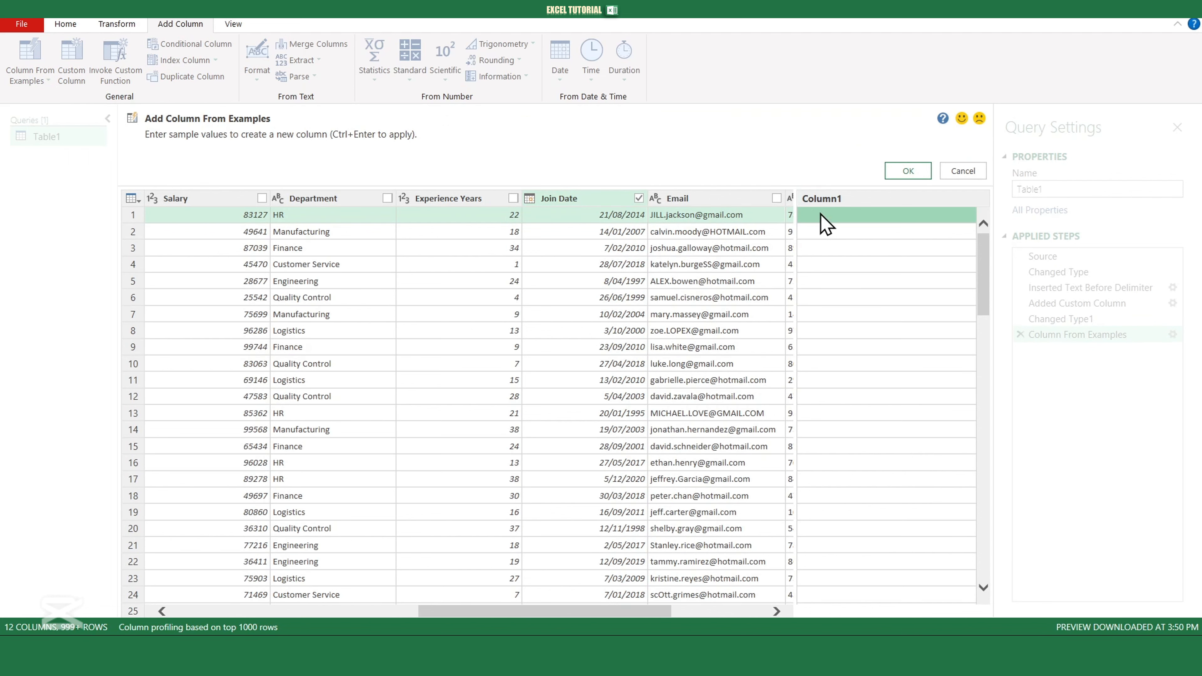
pyautogui.doubleClick(829, 199)
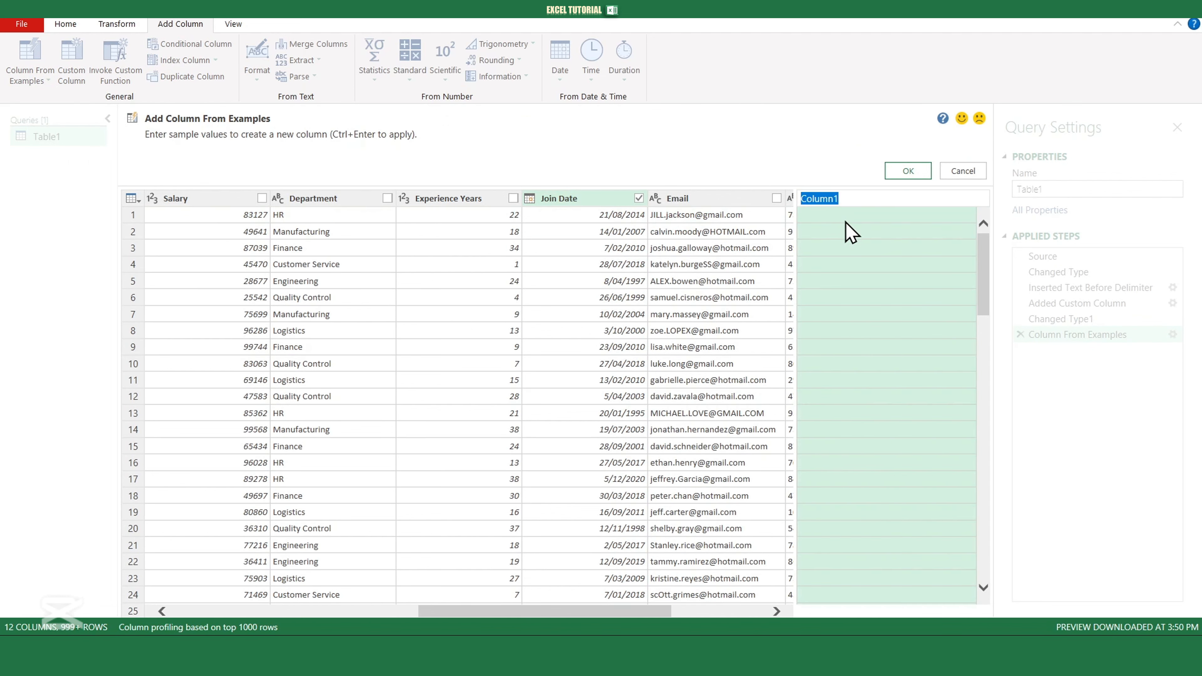
pyautogui.write('Date with Format')
pyautogui.press('Return')
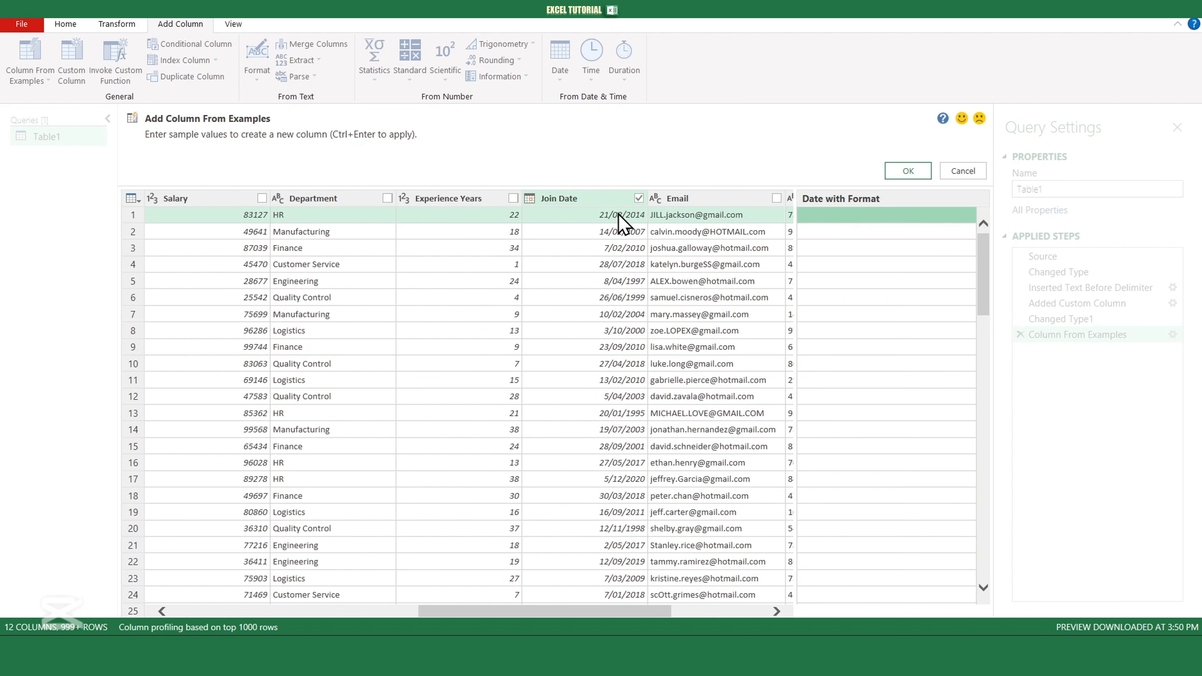
pyautogui.click(864, 216)
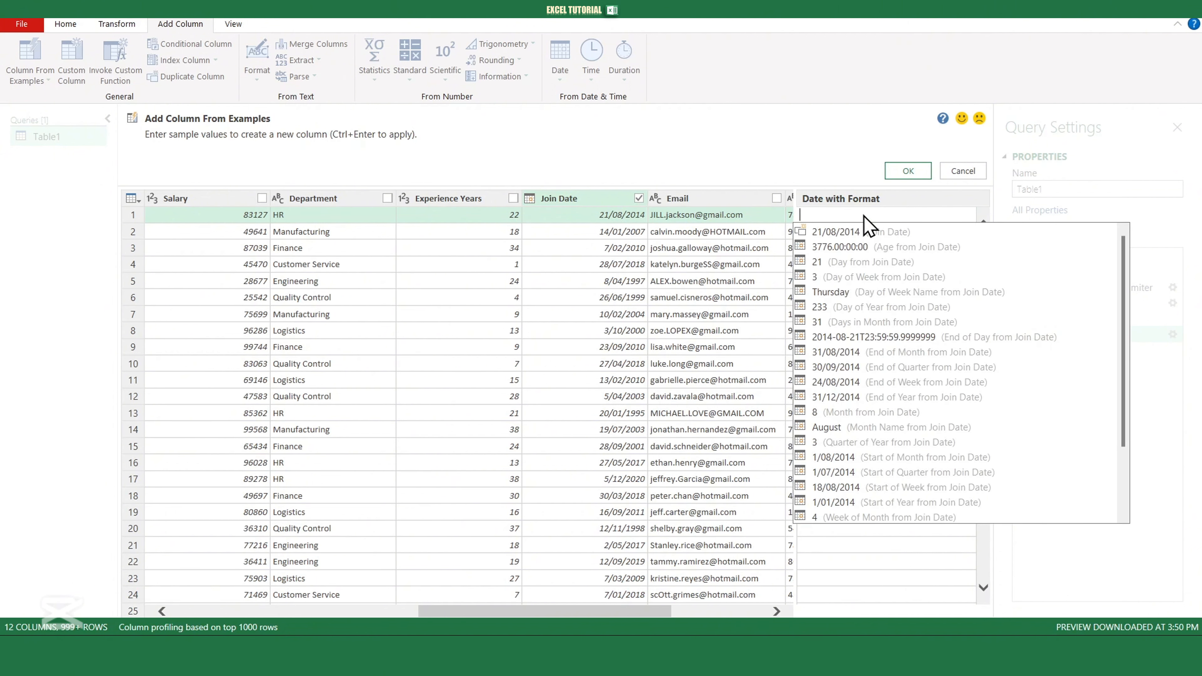
pyautogui.write('Aug 21')
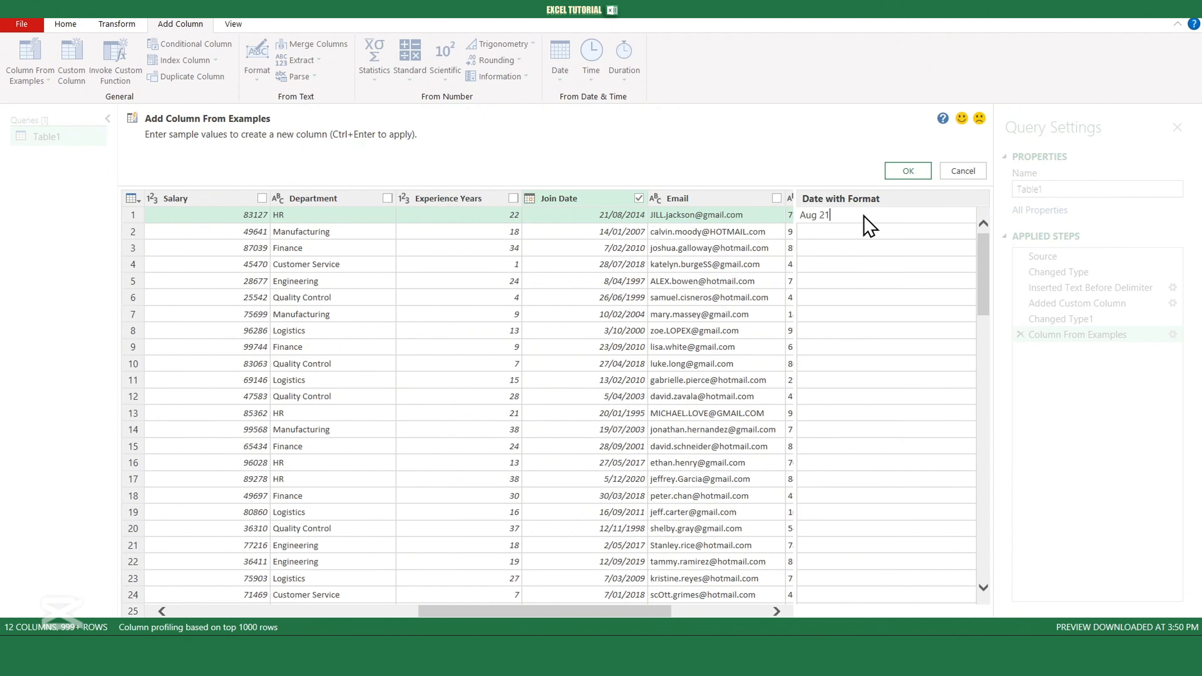
pyautogui.write(' 2014')
pyautogui.press('Return')
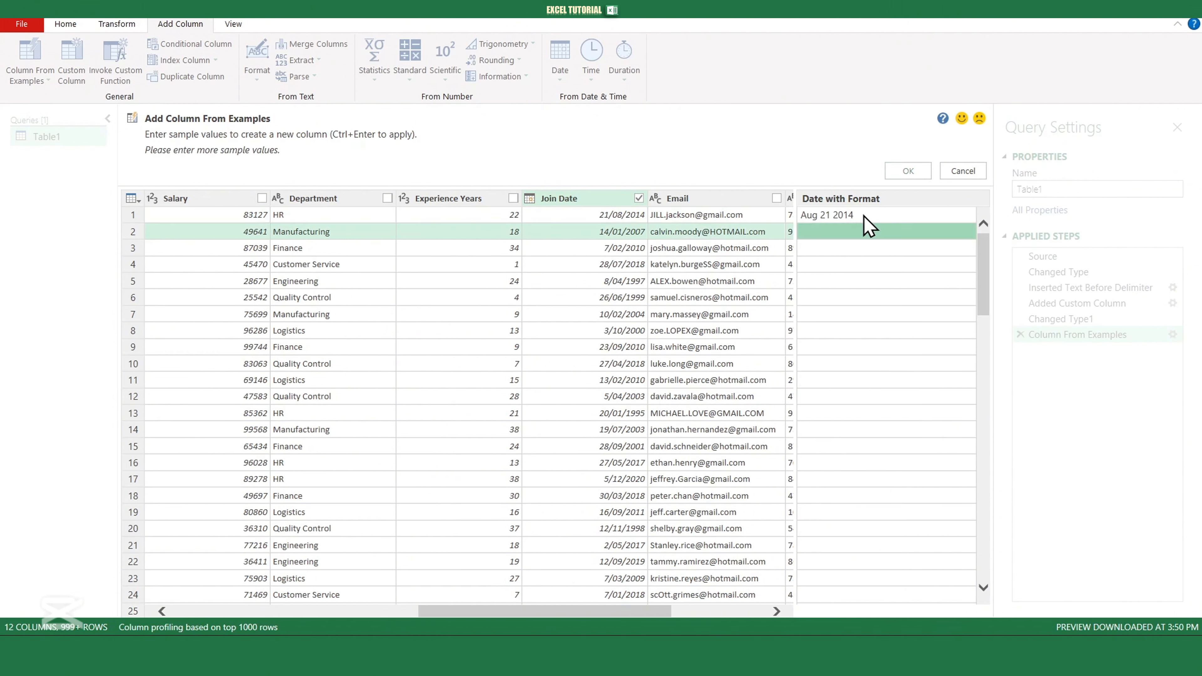
pyautogui.write('Jan 14')
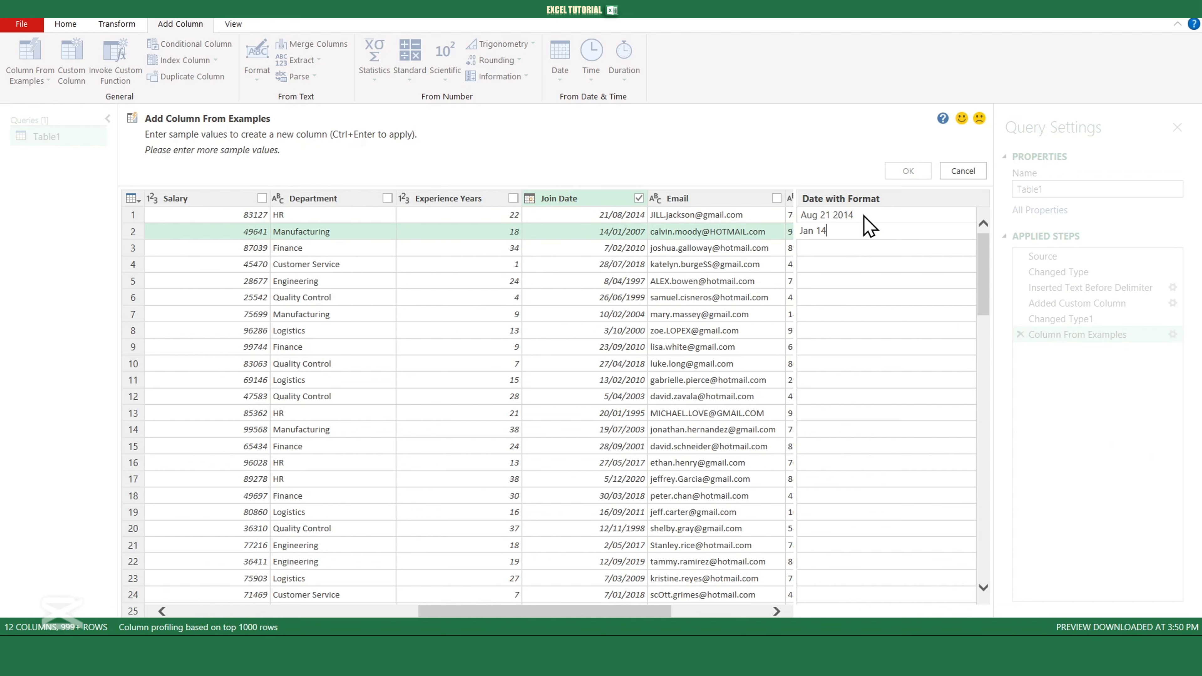
pyautogui.write(' 2007')
pyautogui.press('Return')
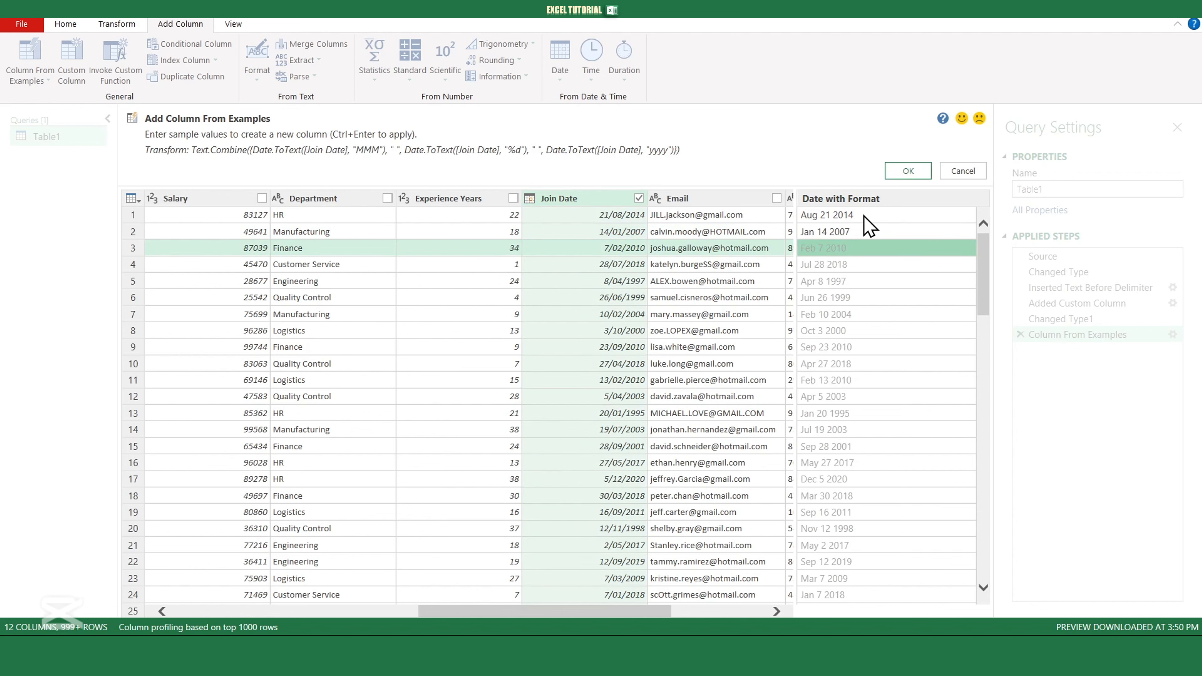
pyautogui.click(903, 171)
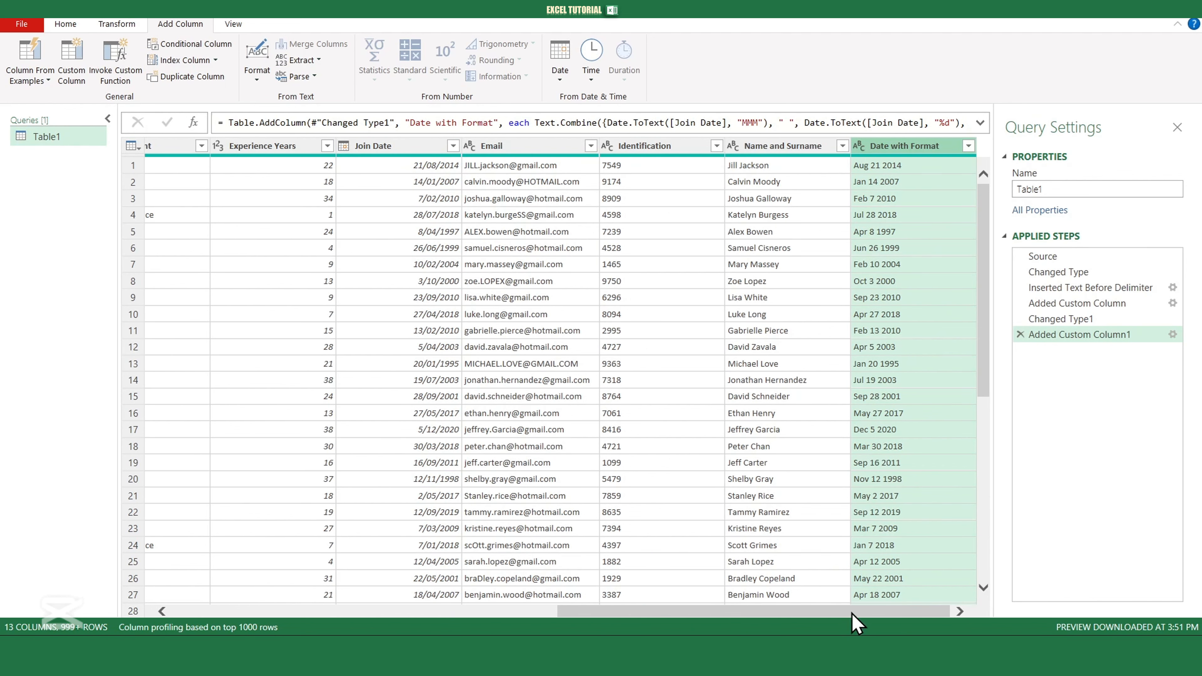
# - Start an example column from the Email column and name it Email Example
pyautogui.moveTo(852, 615); pyautogui.dragTo(833, 615)
pyautogui.click(553, 147)
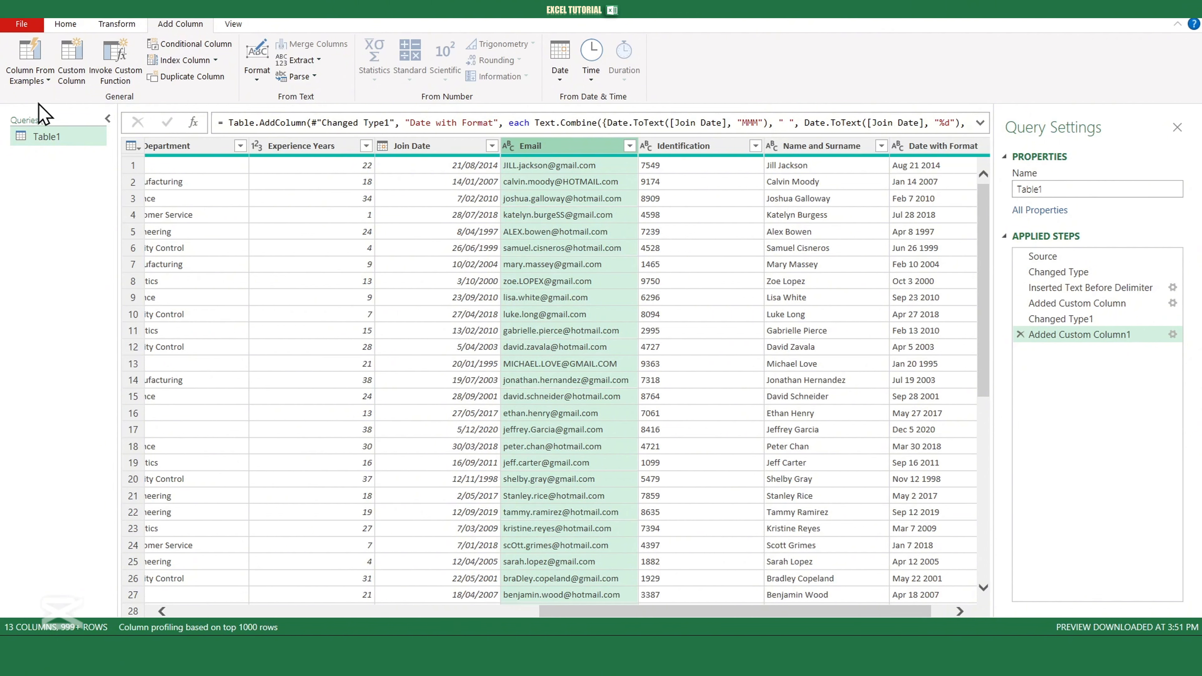
pyautogui.click(32, 76)
pyautogui.click(47, 113)
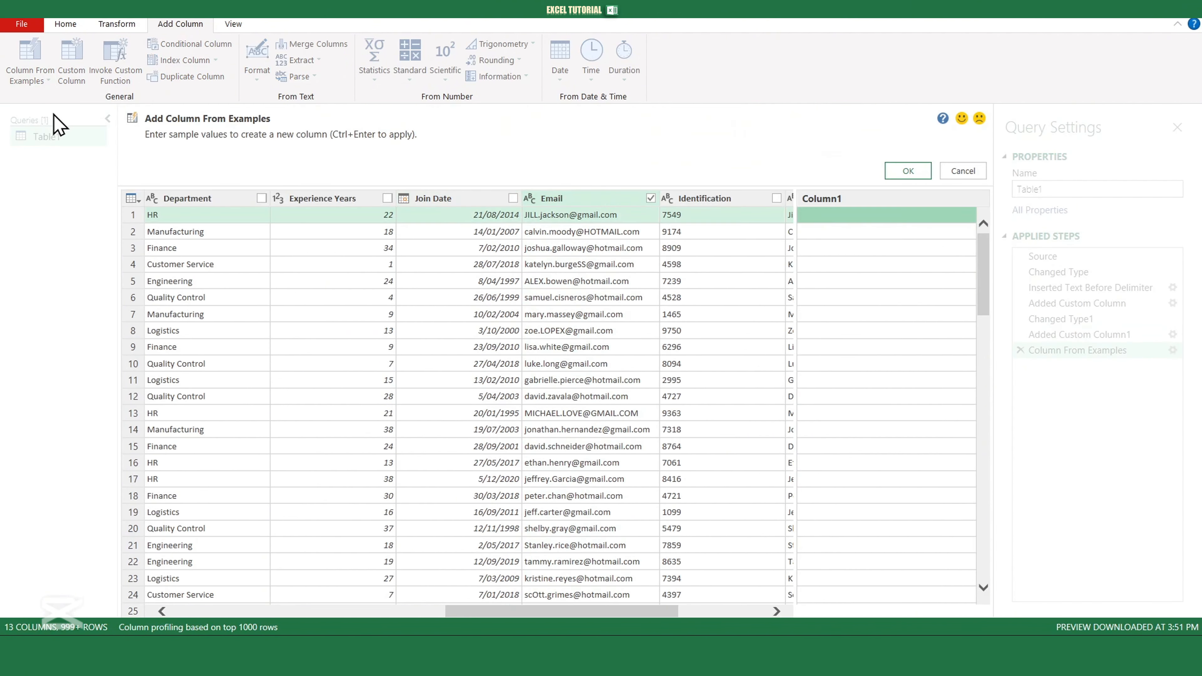
pyautogui.doubleClick(817, 199)
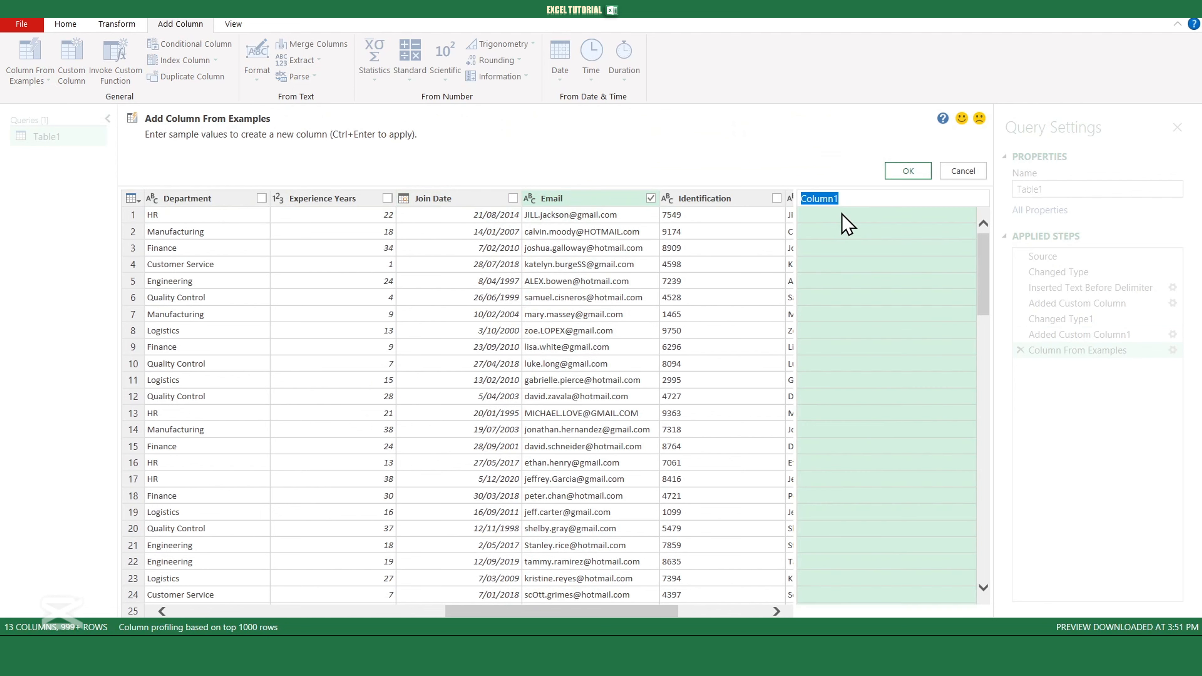
pyautogui.write('Email eXAMPLE')
pyautogui.press('BackSpace')
pyautogui.press('BackSpace')
pyautogui.press('BackSpace')
pyautogui.press('Return')
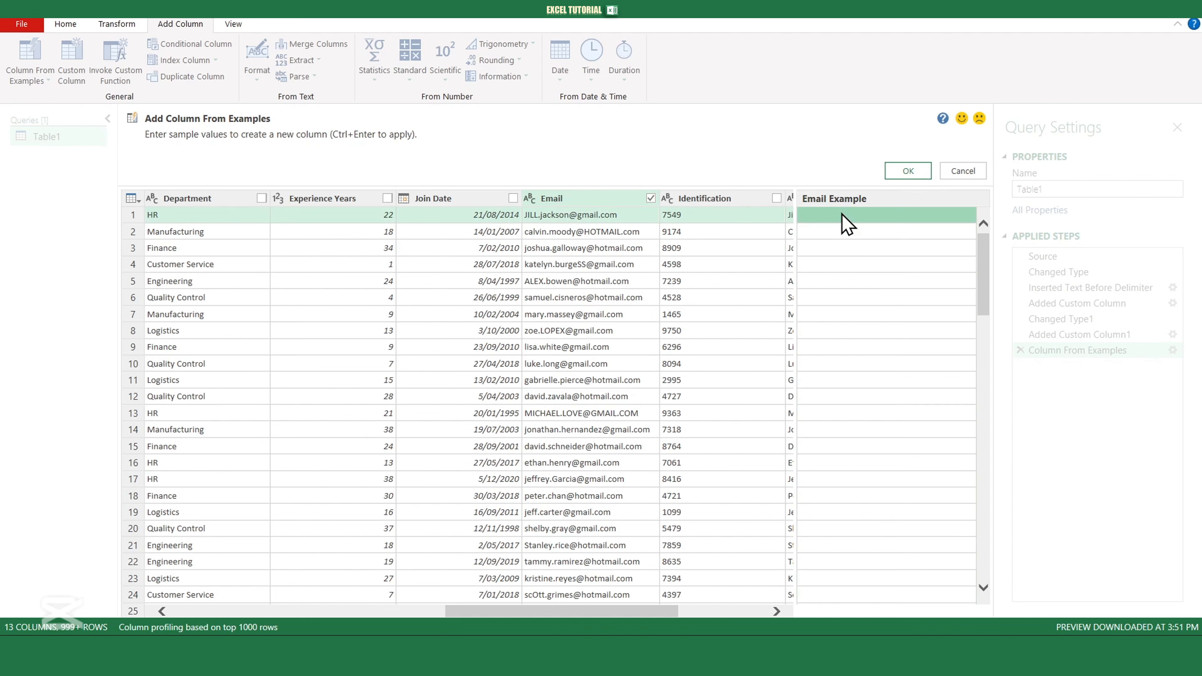
# - Enter a lowercase sample email address in row 1 and accept the Email Example column
pyautogui.click(842, 214)
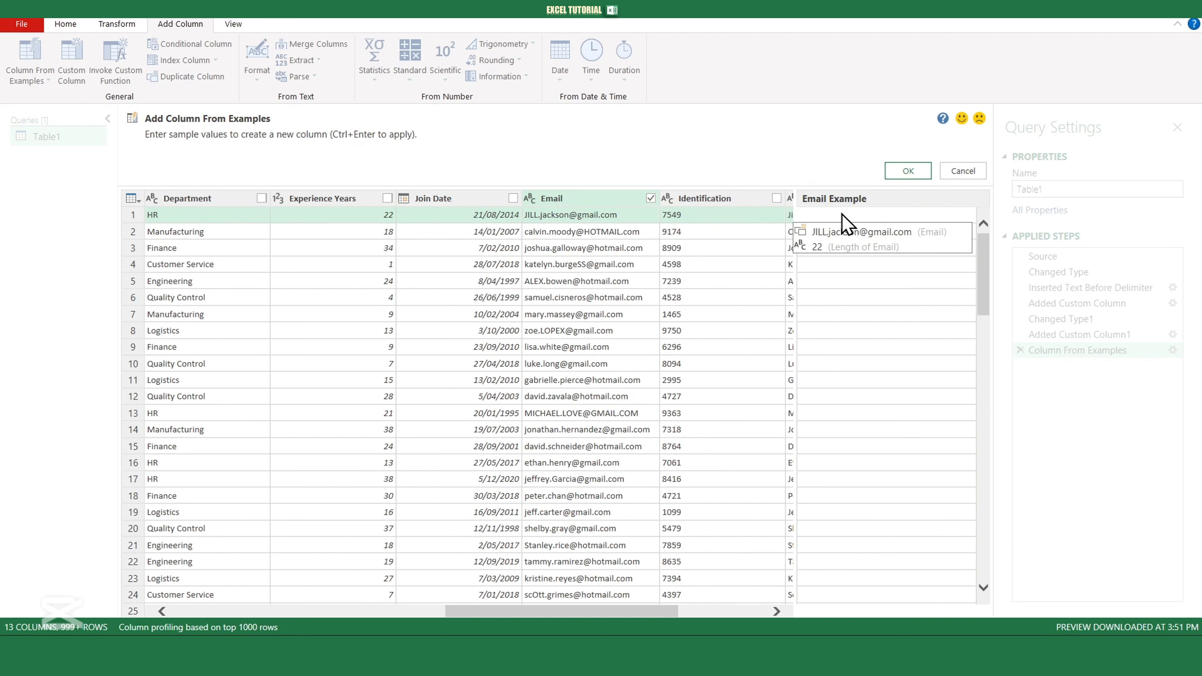
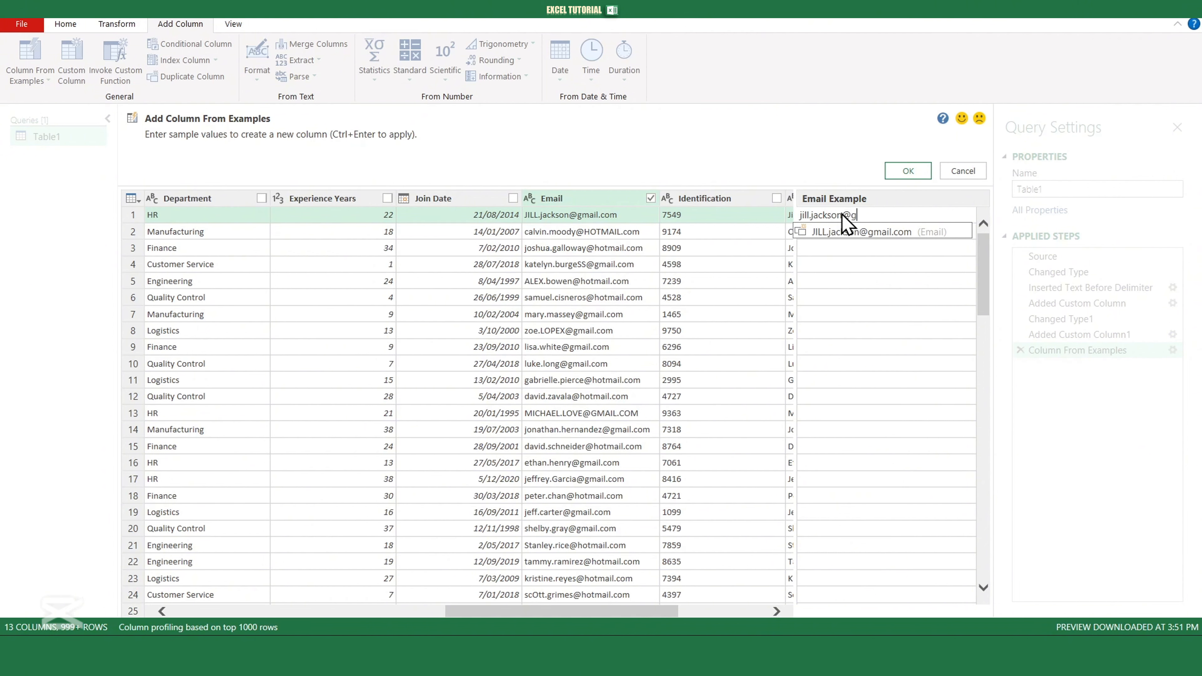
pyautogui.press('Return')
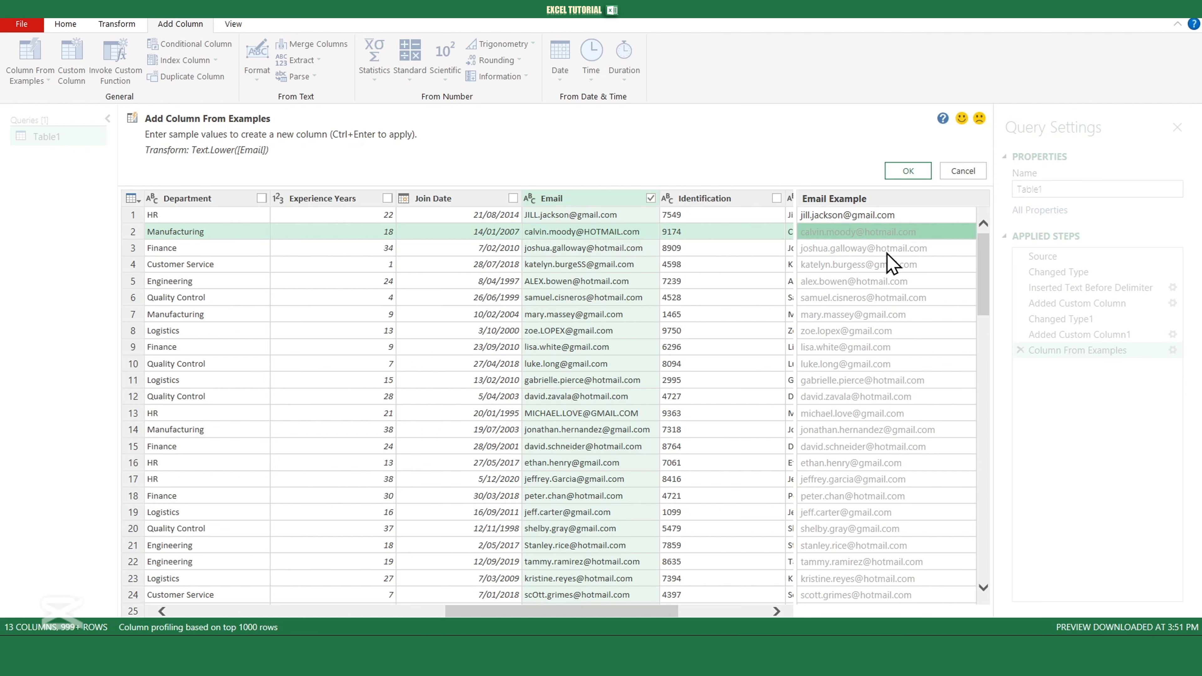
pyautogui.click(908, 179)
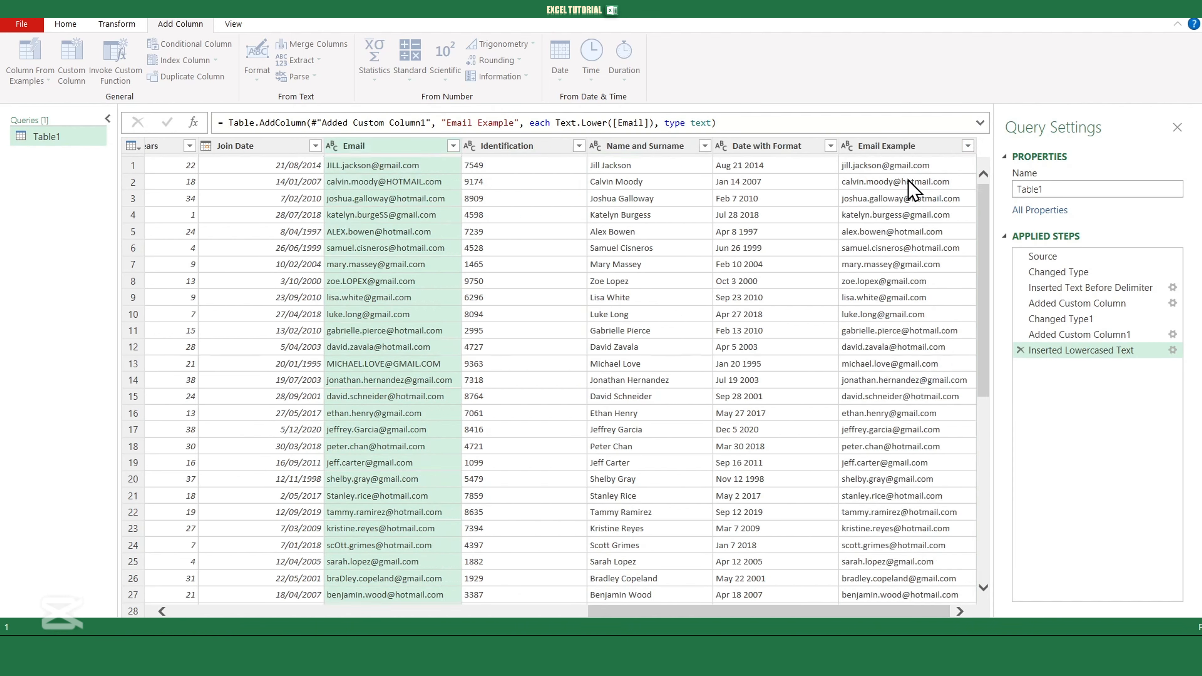
# - Bring Experience Years into view and select that entire column
pyautogui.moveTo(745, 613); pyautogui.dragTo(707, 614)
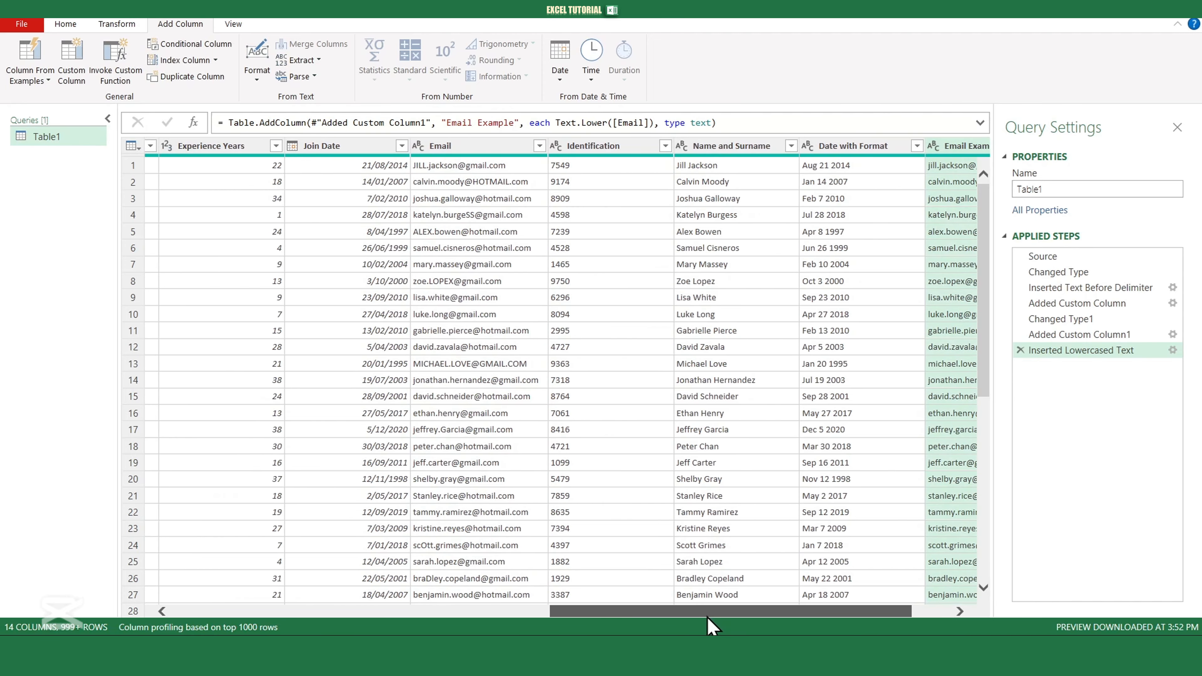
pyautogui.click(239, 146)
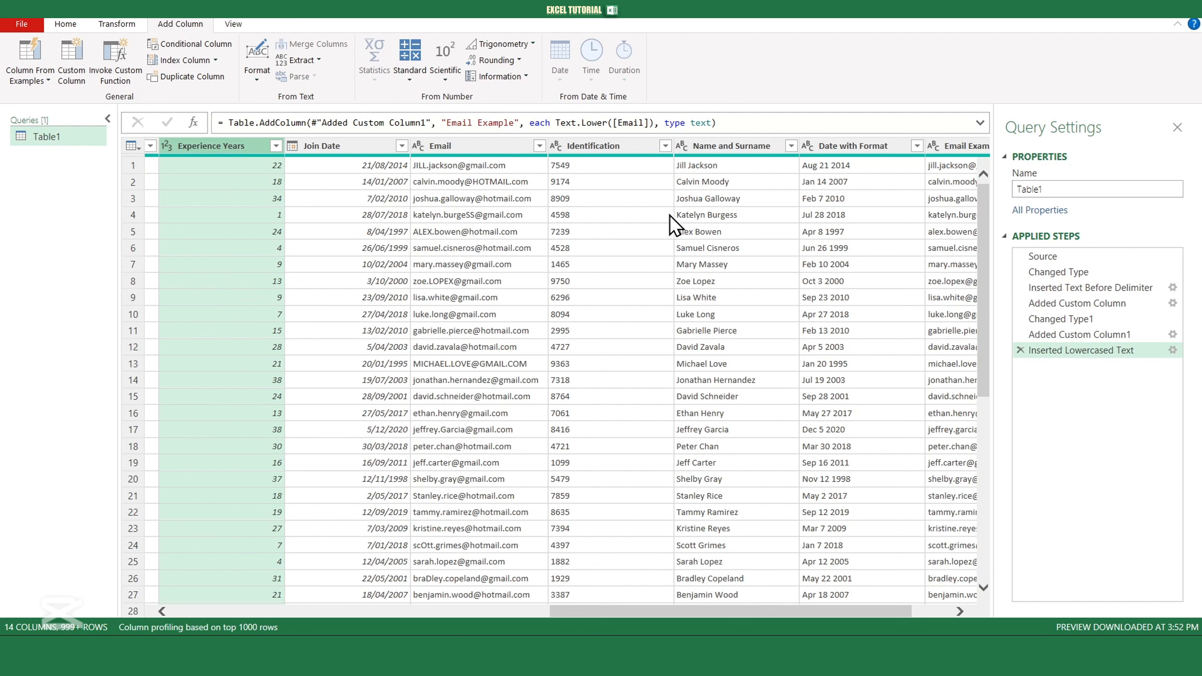
pyautogui.click(704, 222)
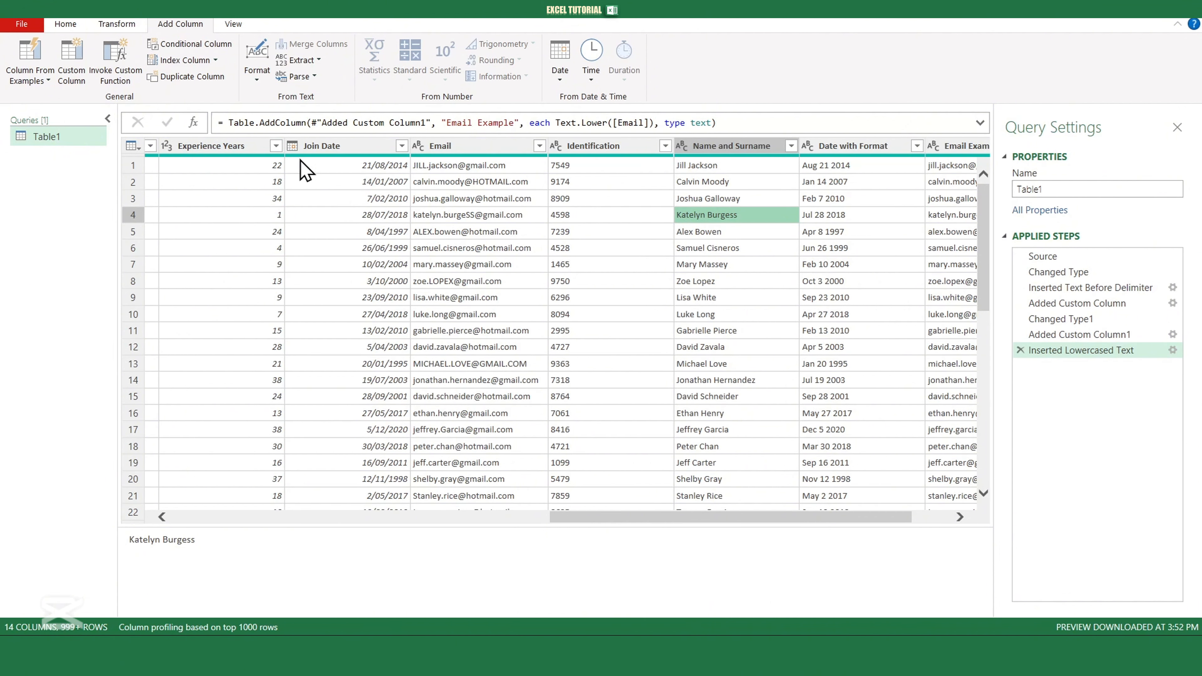
pyautogui.click(241, 147)
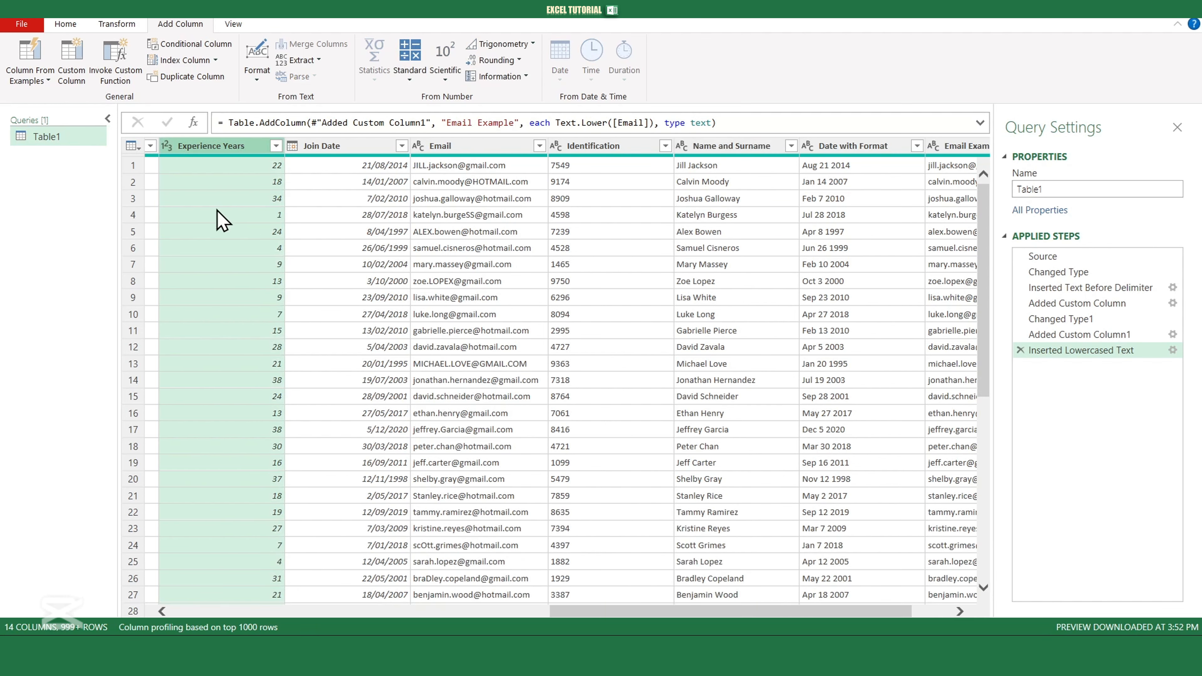
# - Create a Range column from Experience Years by giving the band 1-5 as the row 4 sample
pyautogui.click(31, 75)
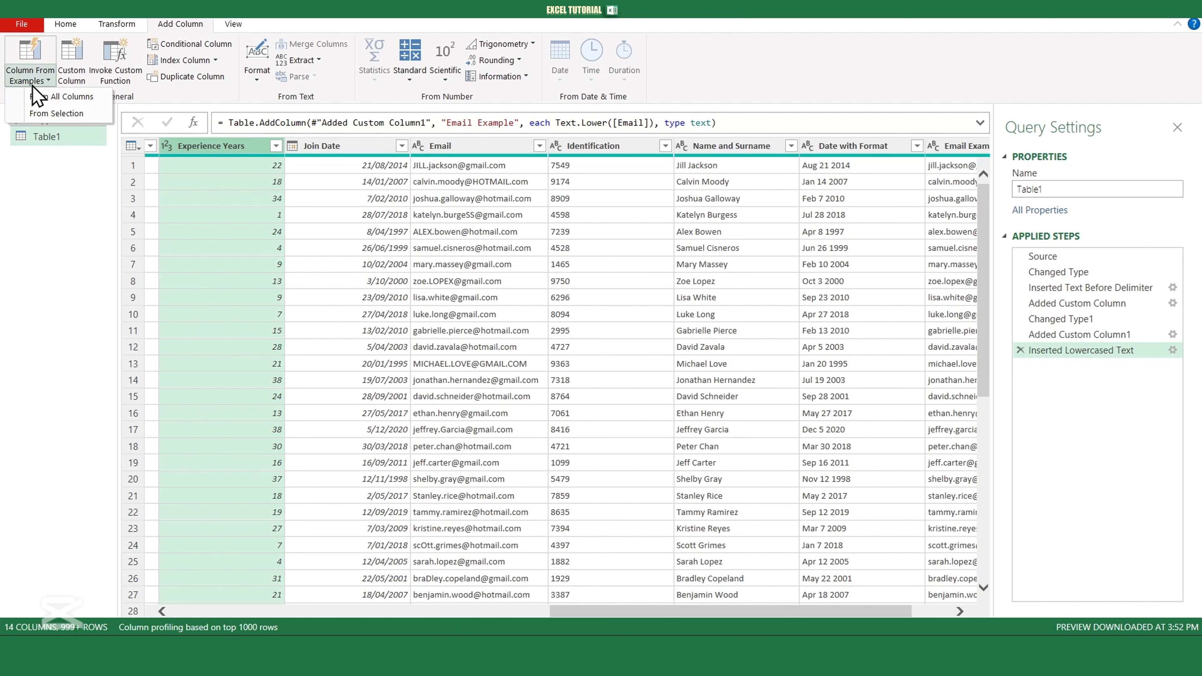
pyautogui.click(52, 114)
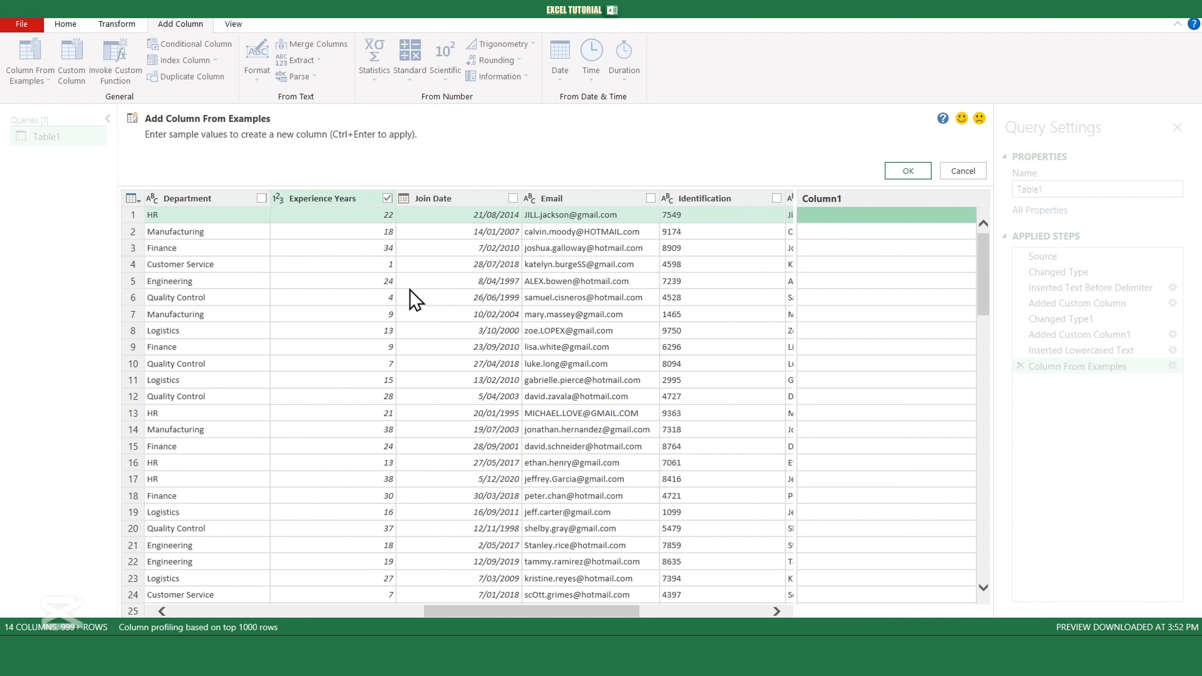
pyautogui.click(385, 266)
pyautogui.click(847, 265)
pyautogui.write('1-5')
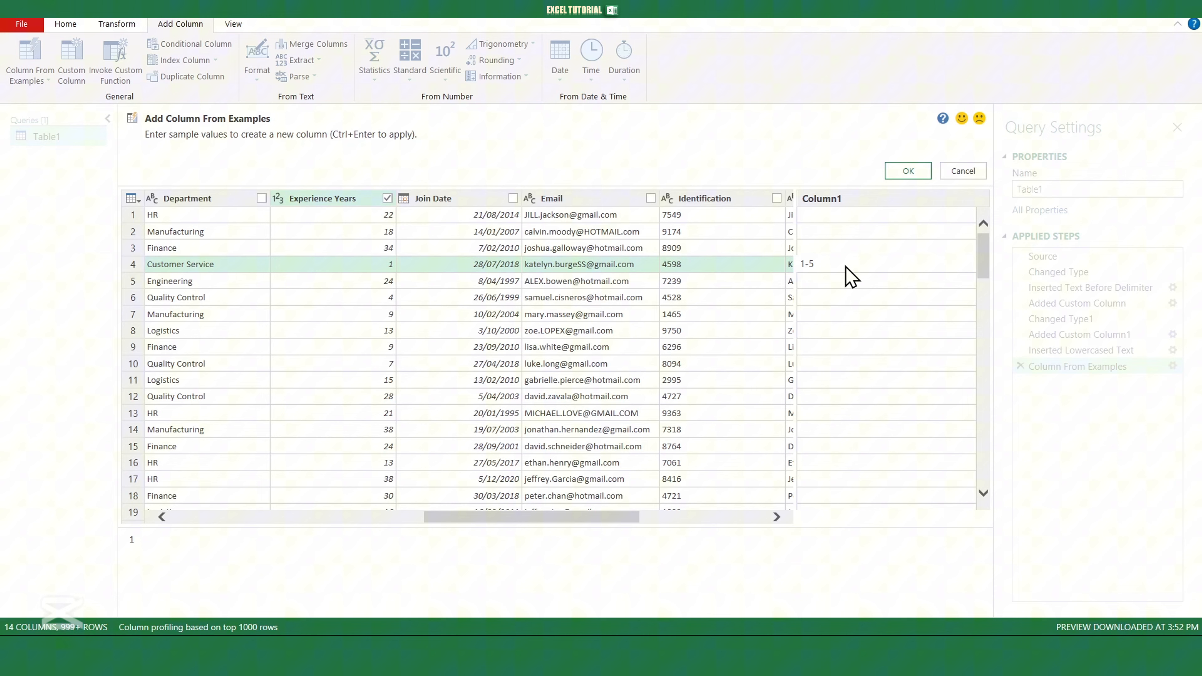
pyautogui.press('Return')
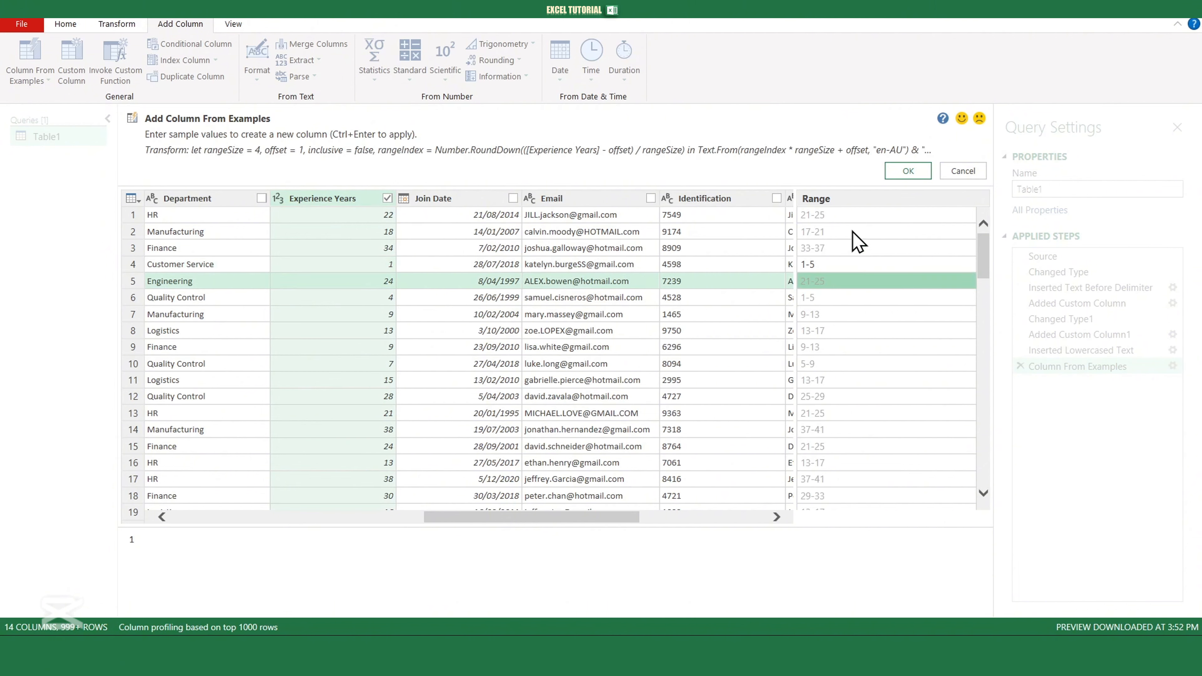
pyautogui.click(906, 171)
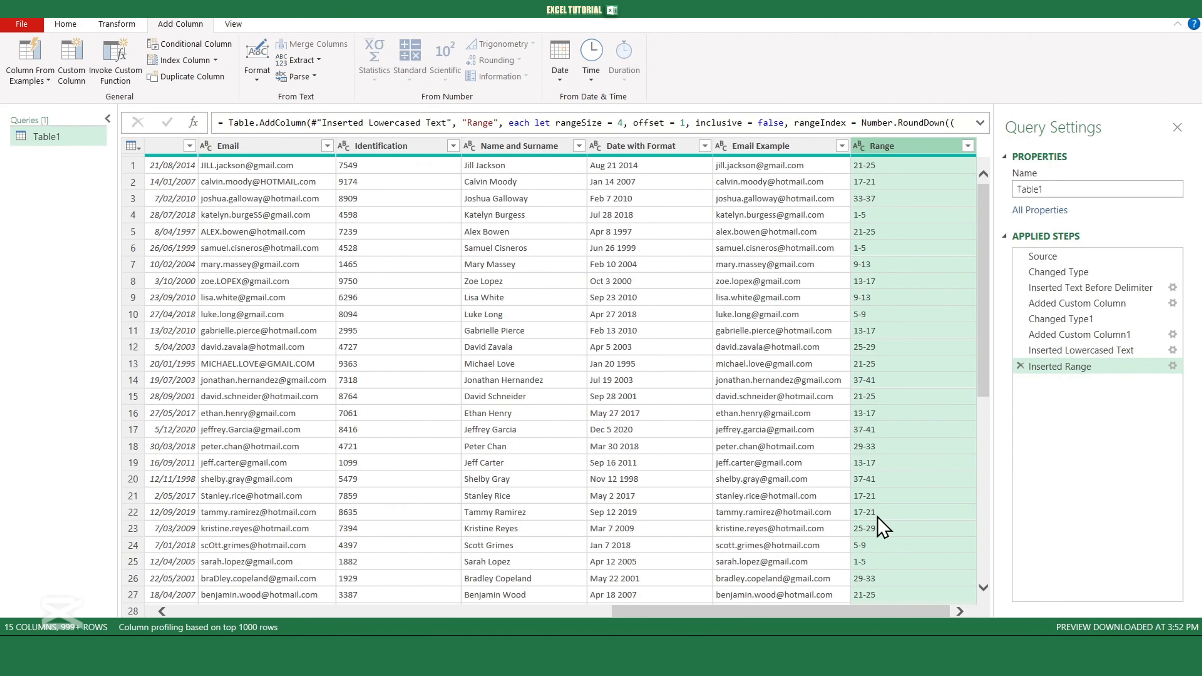
# - Close and load the query as a table on a new worksheet, then review the loaded rows
pyautogui.click(64, 25)
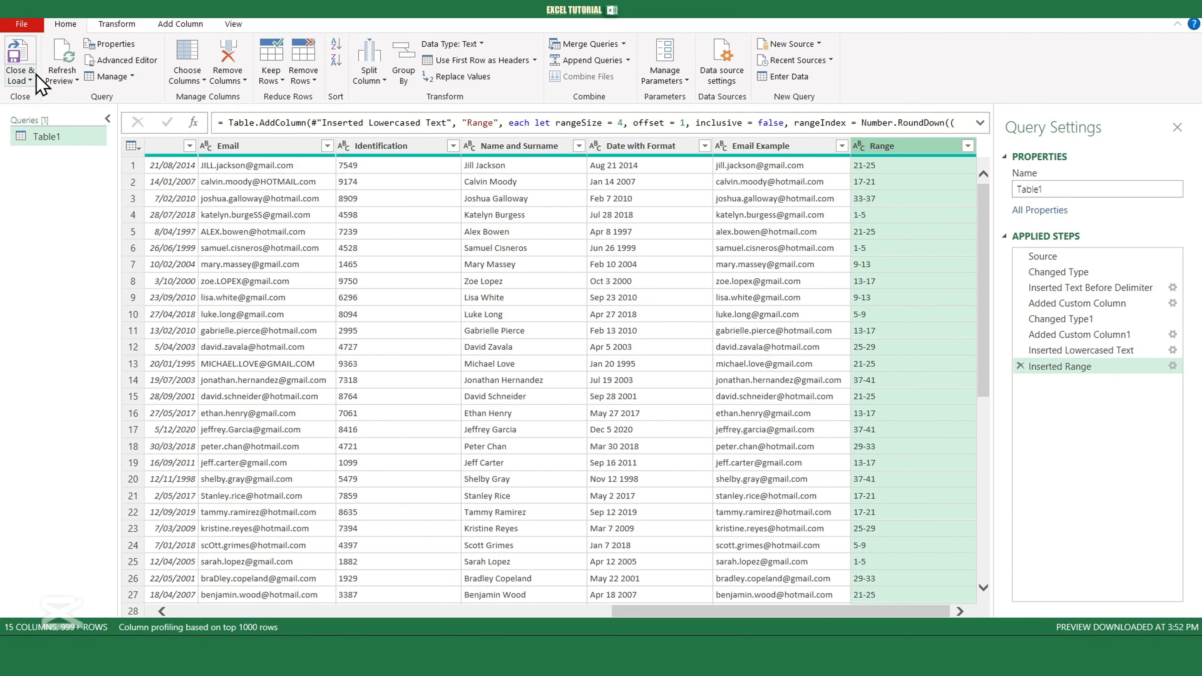
pyautogui.click(30, 80)
pyautogui.click(41, 100)
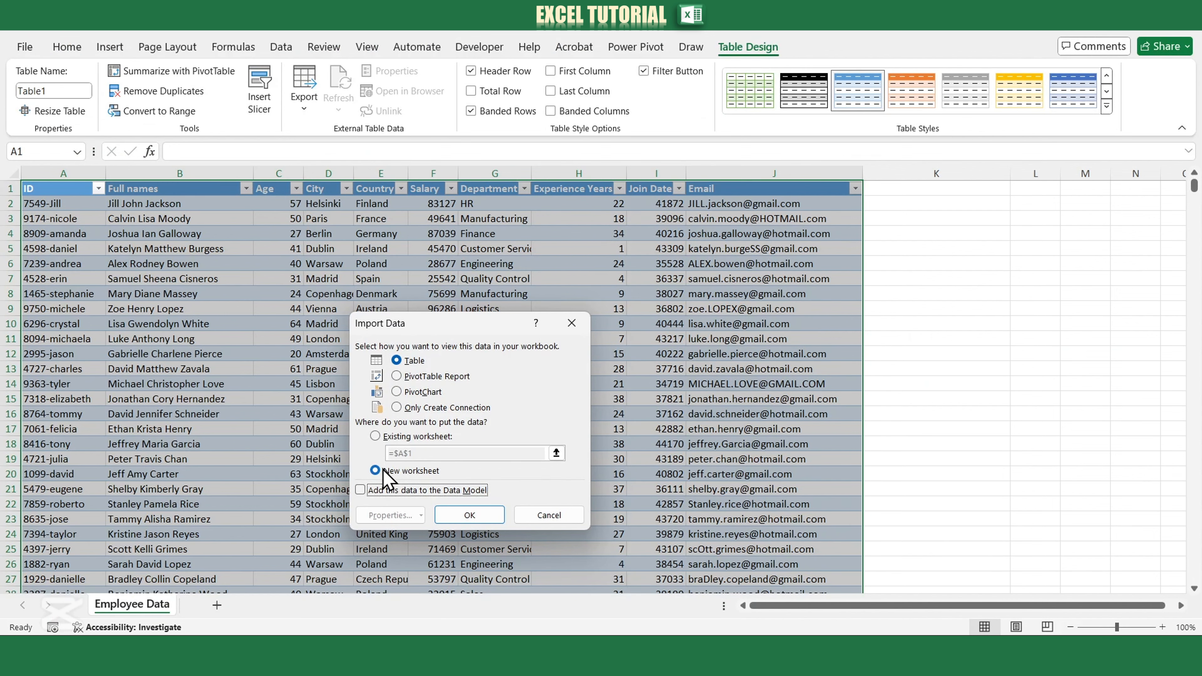
pyautogui.click(451, 513)
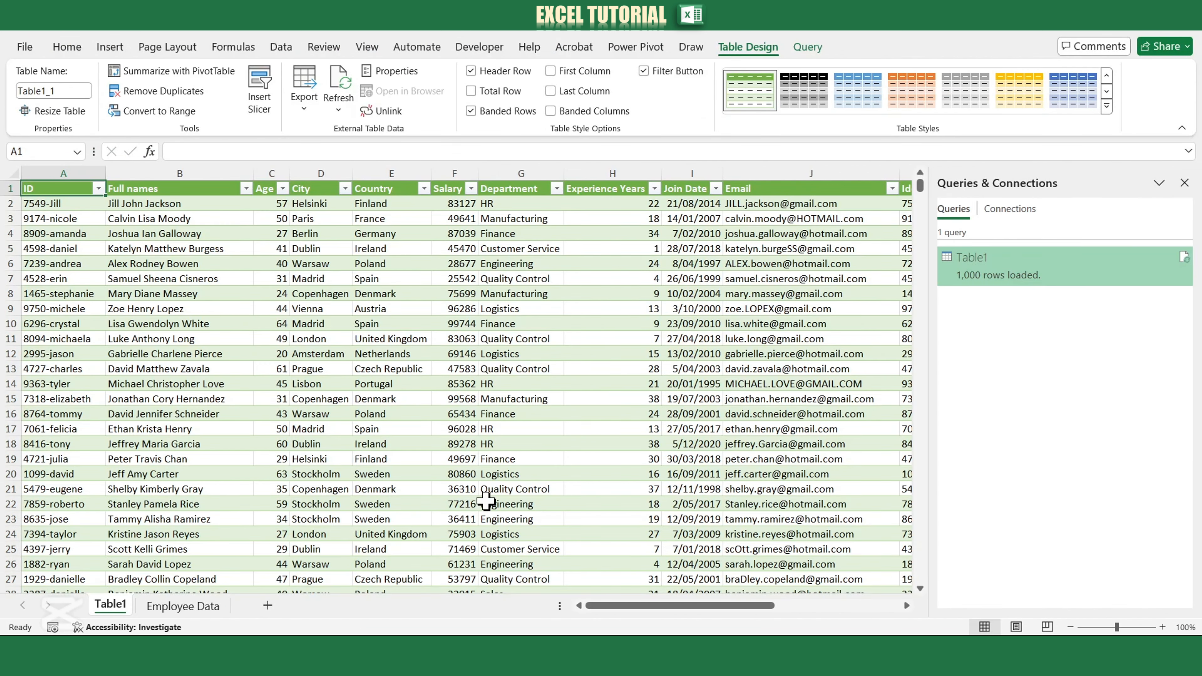
pyautogui.scroll(-3, 569, 389)
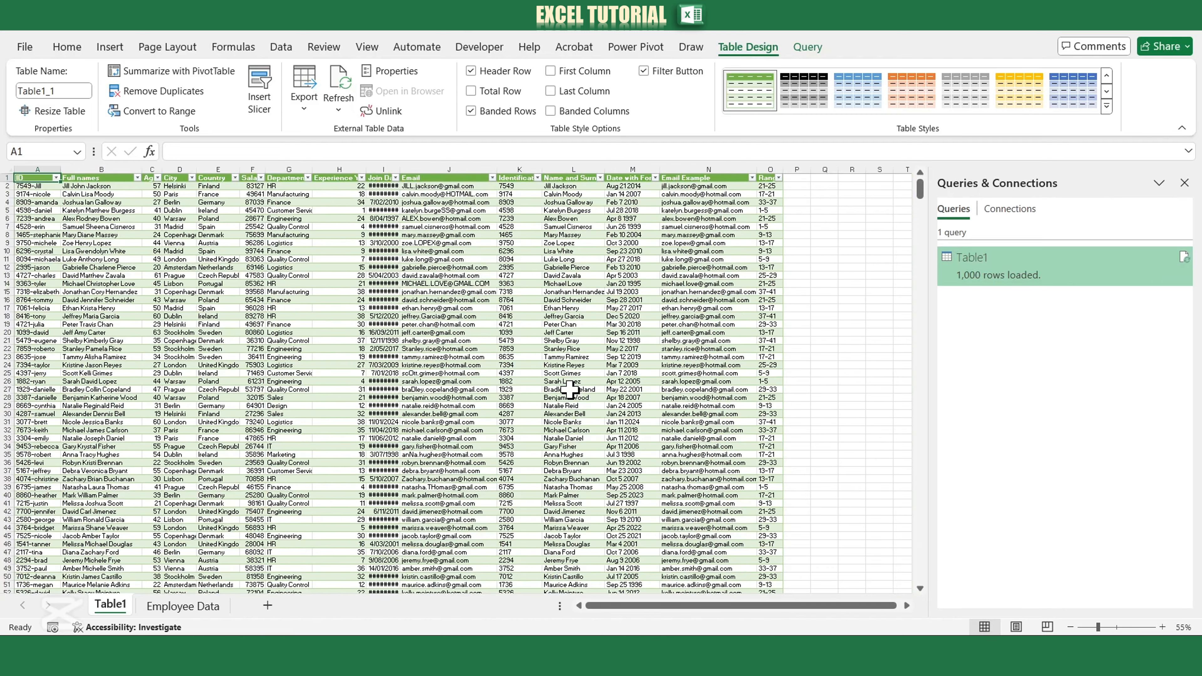